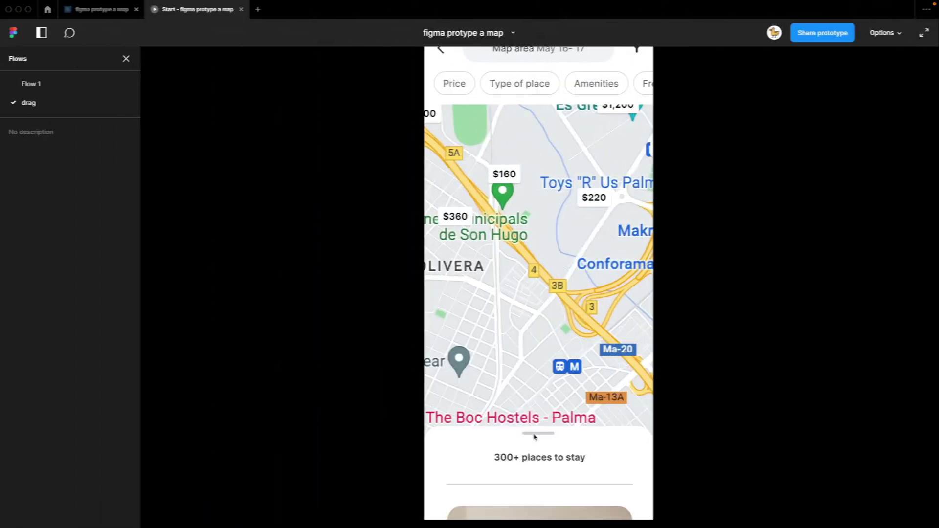
# - Pull the Berlin stays list up, pan the map, open the €70 listing, then pull the list up again
pyautogui.moveTo(540, 454); pyautogui.dragTo(565, 109)
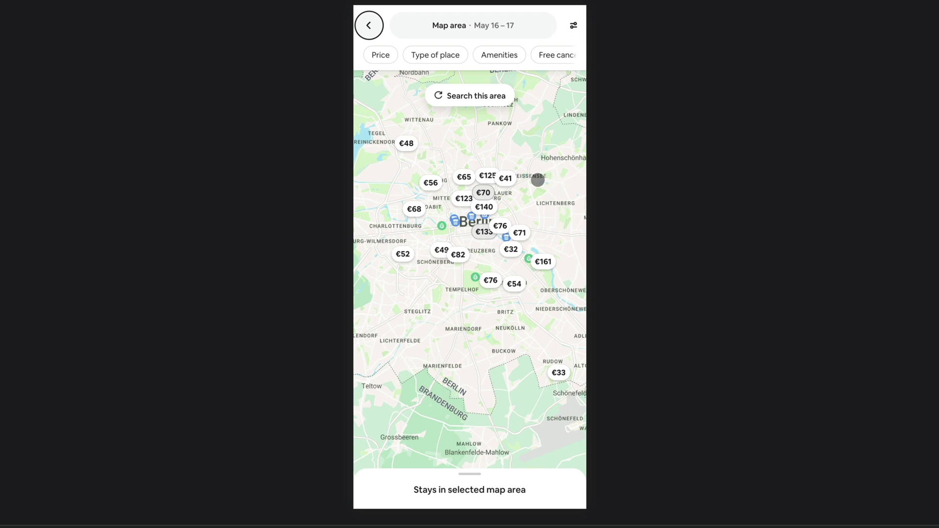
pyautogui.moveTo(537, 180); pyautogui.dragTo(547, 209)
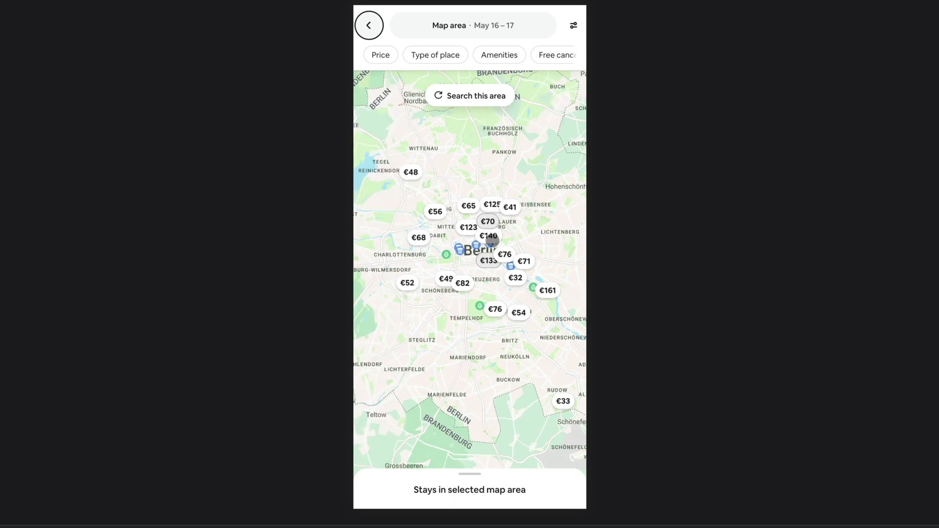
pyautogui.click(485, 221)
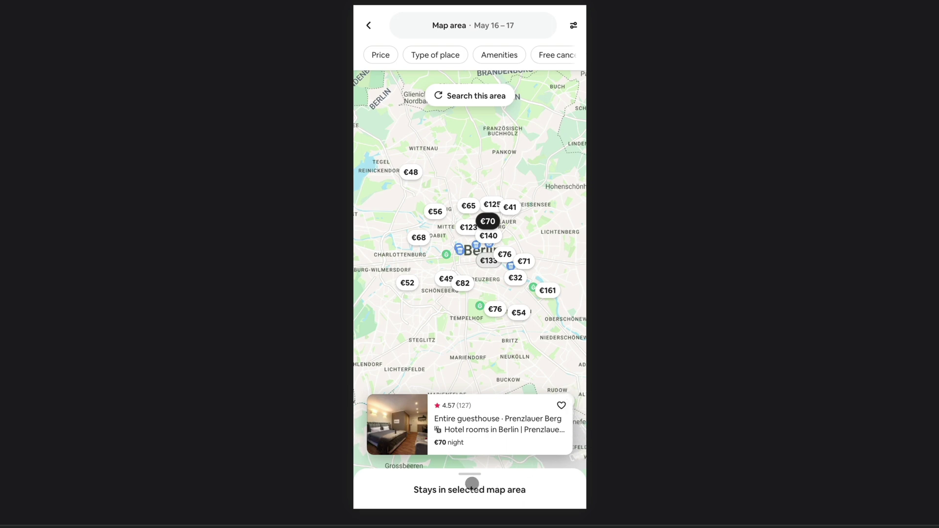
pyautogui.moveTo(472, 484); pyautogui.dragTo(499, 58)
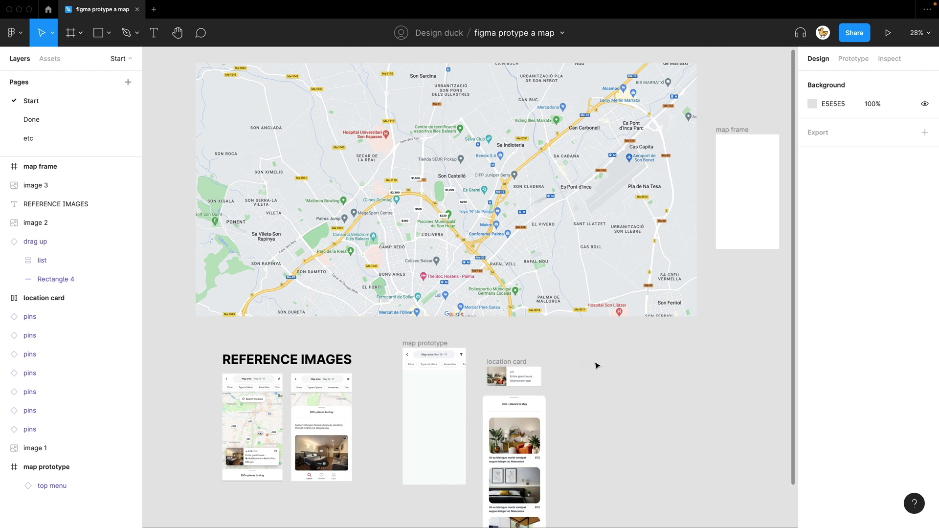
# - Move the map image left, from X -1473 to -3503, so it clears the price pins
pyautogui.scroll(3, 613, 377)
pyautogui.hscroll(-2, 613, 376)
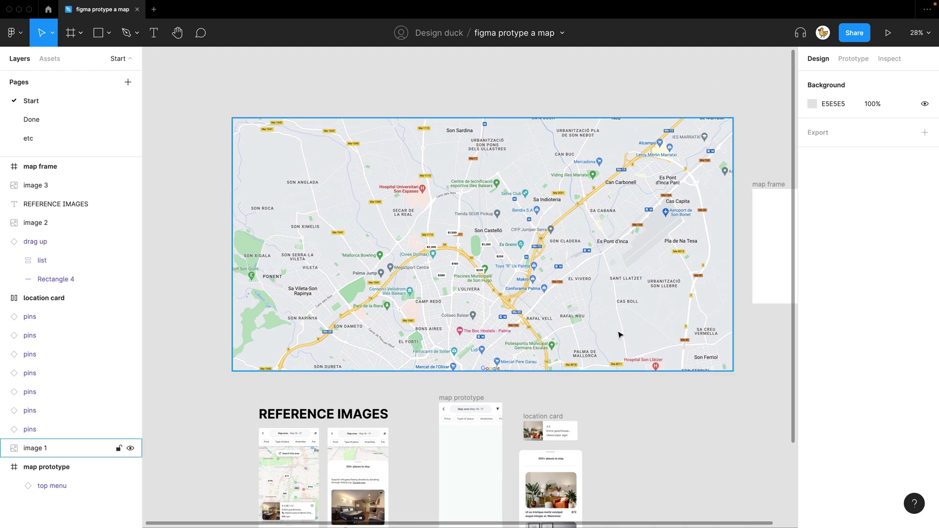
pyautogui.click(621, 331)
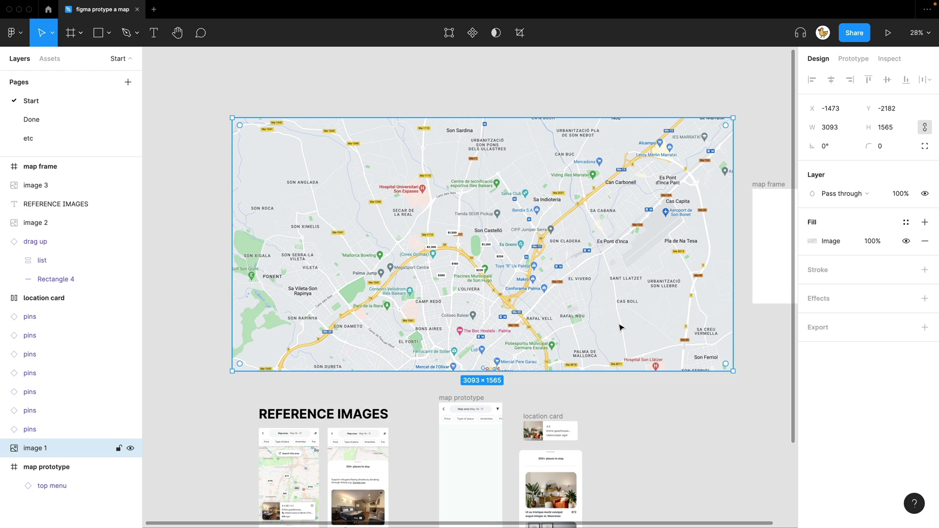
pyautogui.moveTo(560, 325); pyautogui.dragTo(664, 327)
pyautogui.moveTo(723, 304); pyautogui.dragTo(551, 328)
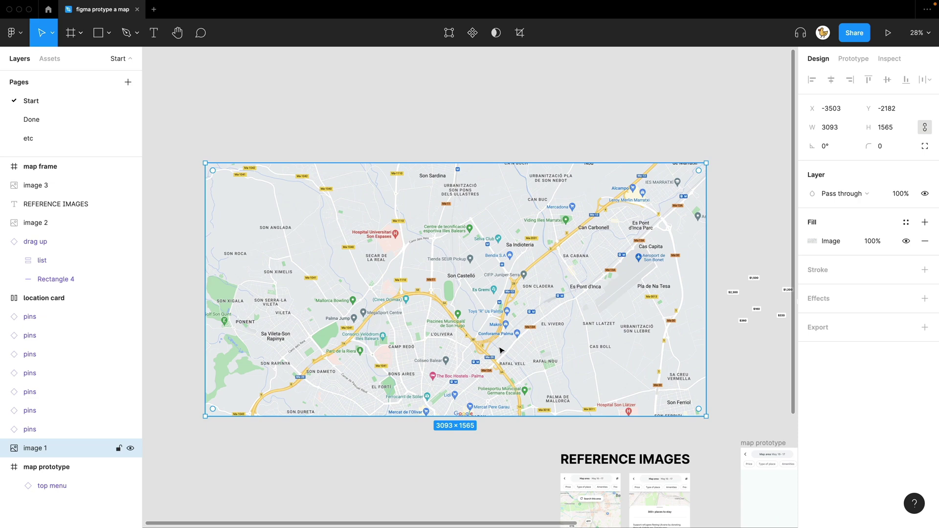
# - Inspect the empty map frame and the $2,300, $360, $160, $220, $1,200 and $250 pins
pyautogui.hscroll(10, 647, 414)
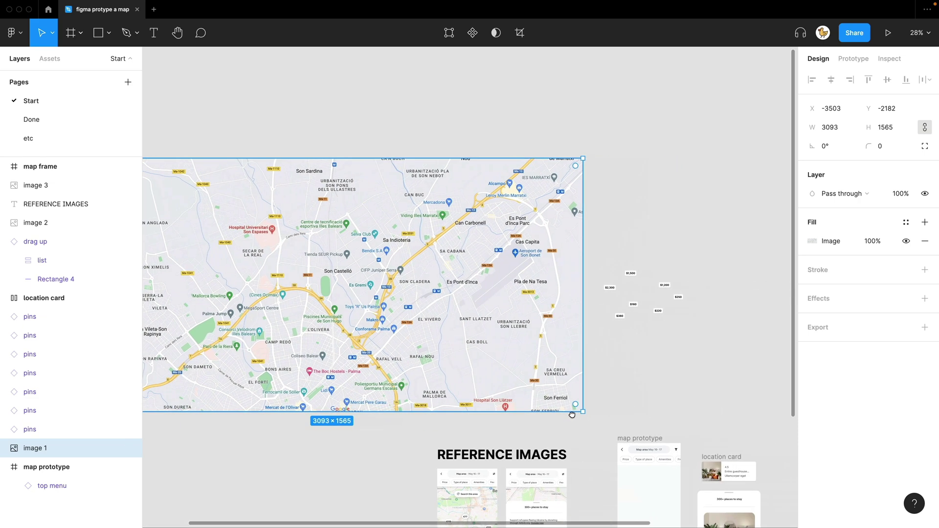
pyautogui.click(714, 255)
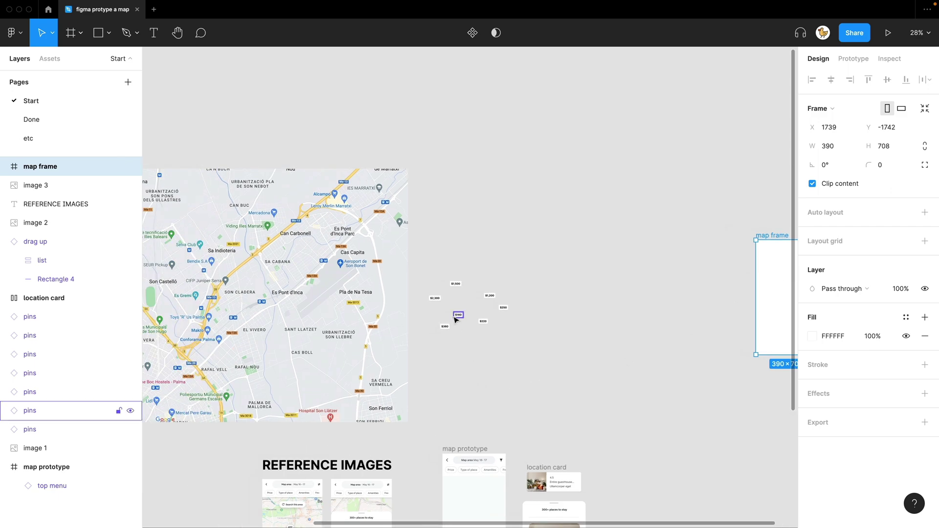
pyautogui.scroll(10, 456, 319)
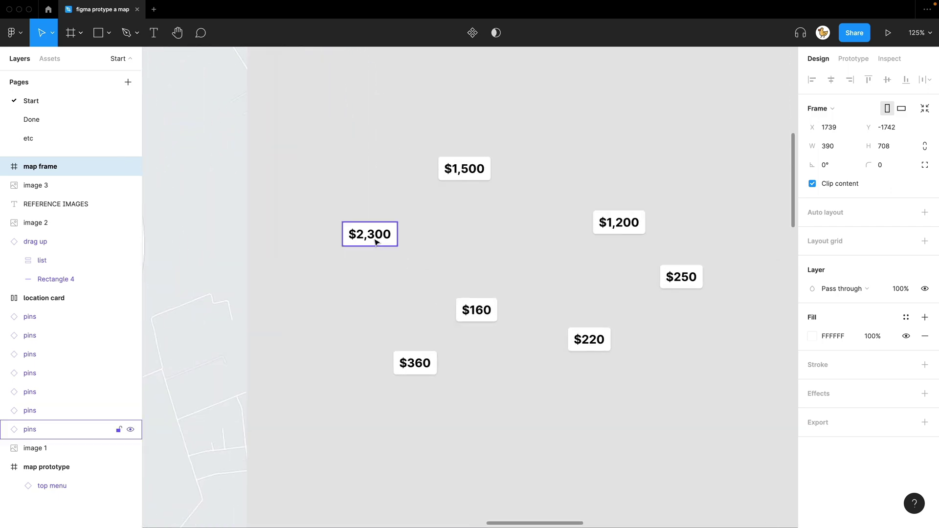
pyautogui.click(375, 237)
pyautogui.click(415, 364)
pyautogui.click(483, 308)
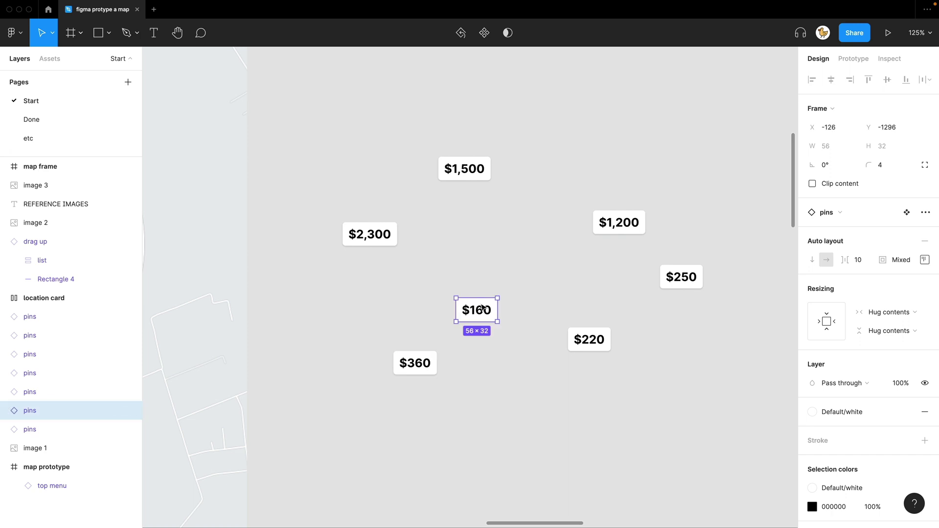
pyautogui.click(582, 342)
pyautogui.click(636, 224)
pyautogui.click(685, 283)
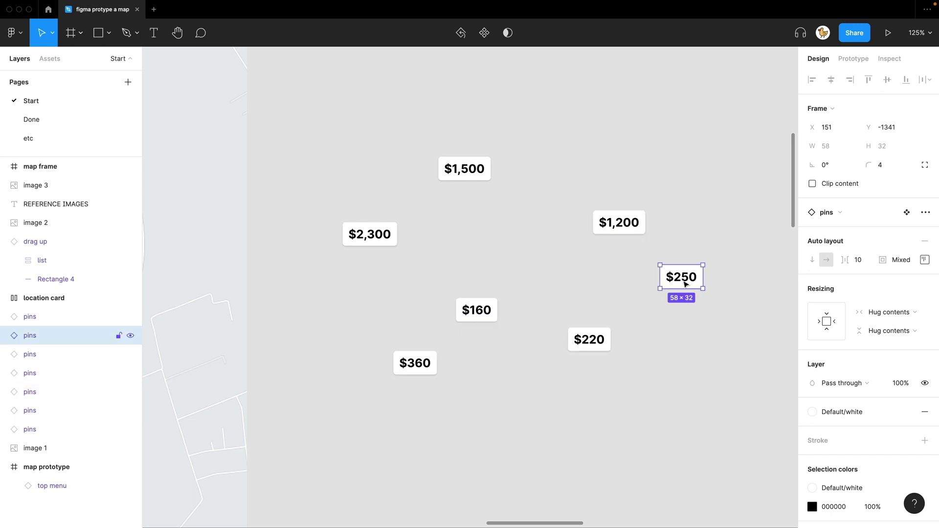
pyautogui.click(586, 348)
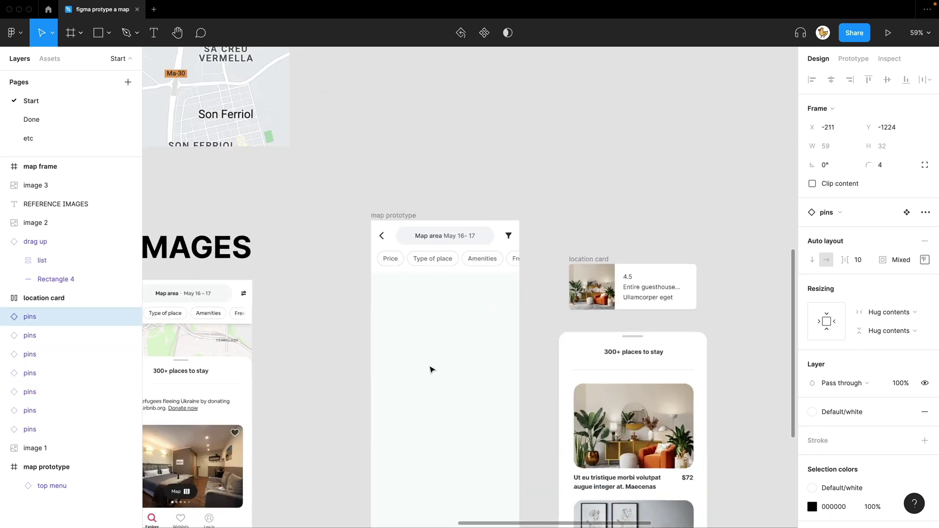
# - Pan over to the reference images and clear the pin selection
pyautogui.scroll(-3, 430, 369)
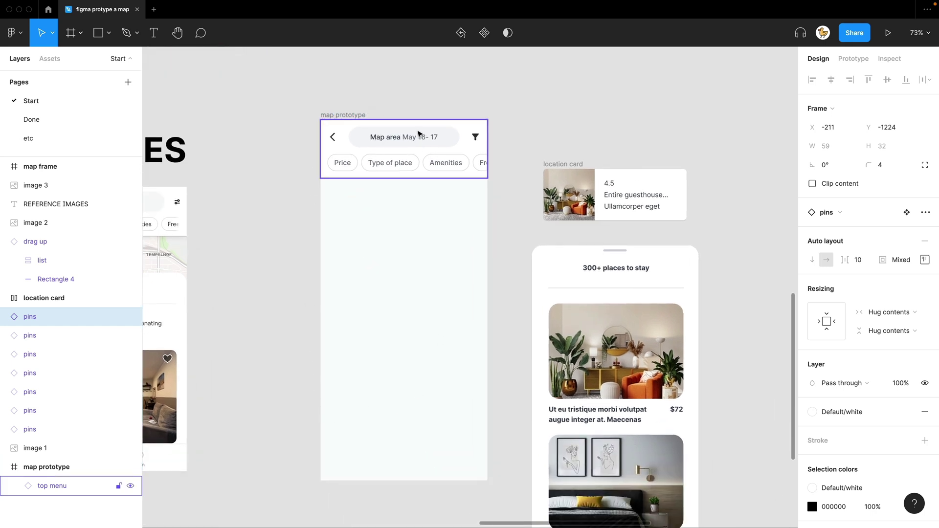
pyautogui.hscroll(-8, 354, 346)
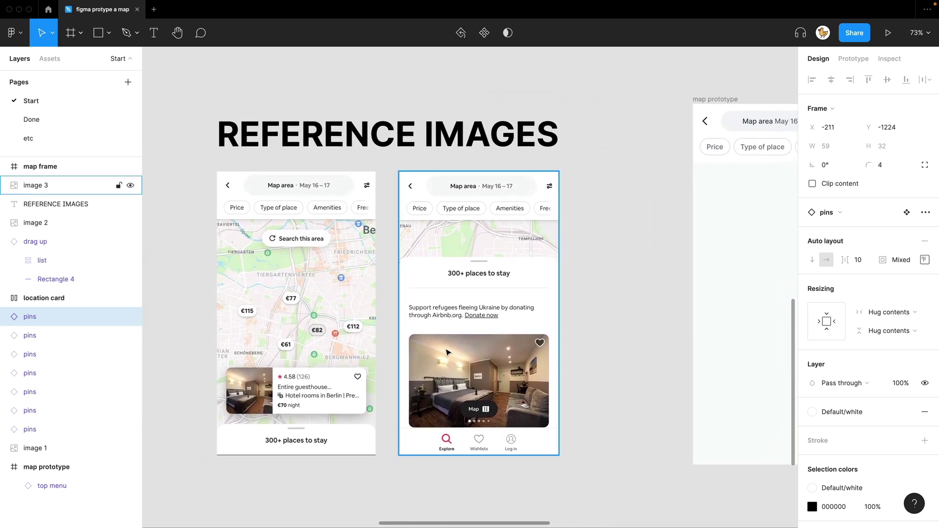
pyautogui.click(602, 346)
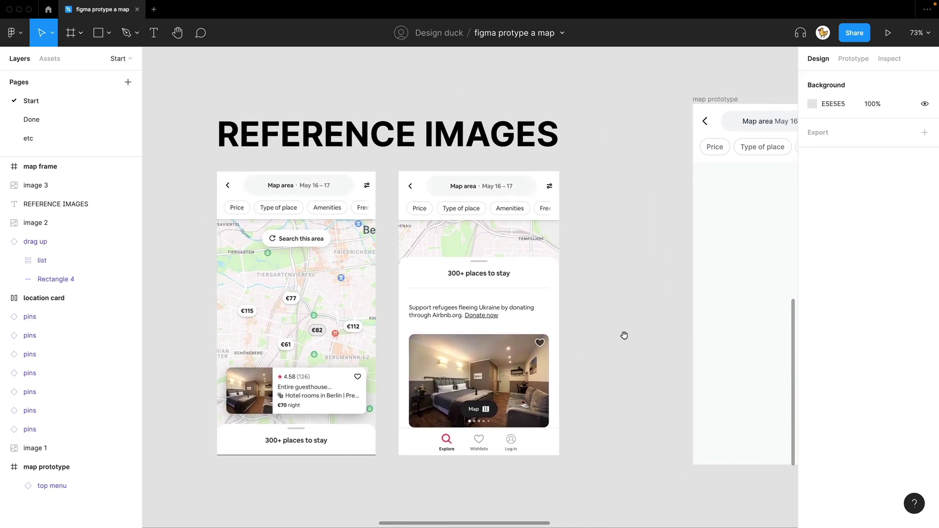
pyautogui.hscroll(10, 623, 333)
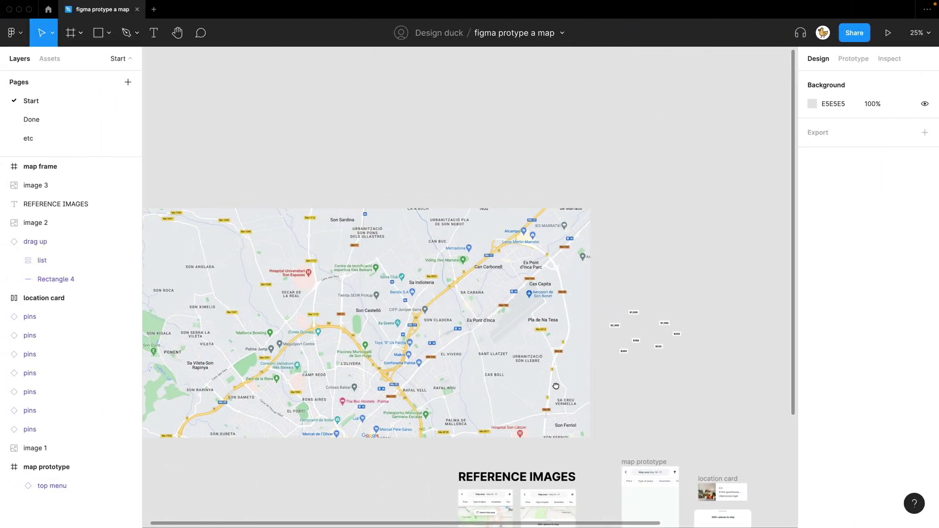
# - Move the map image back under the price pins
pyautogui.moveTo(324, 334); pyautogui.dragTo(467, 328)
pyautogui.hscroll(5, 467, 329)
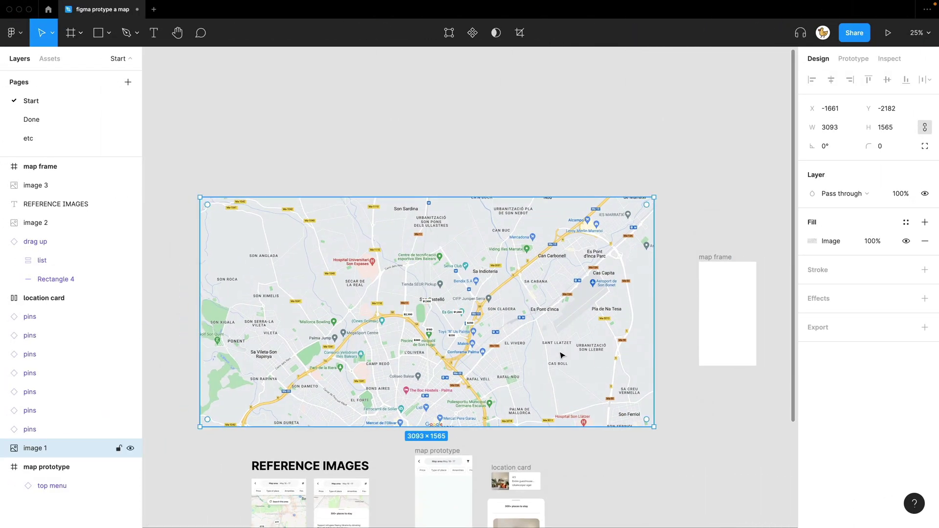
pyautogui.keyDown('ctrl'); pyautogui.scroll(5, 474, 364); pyautogui.keyUp('ctrl')
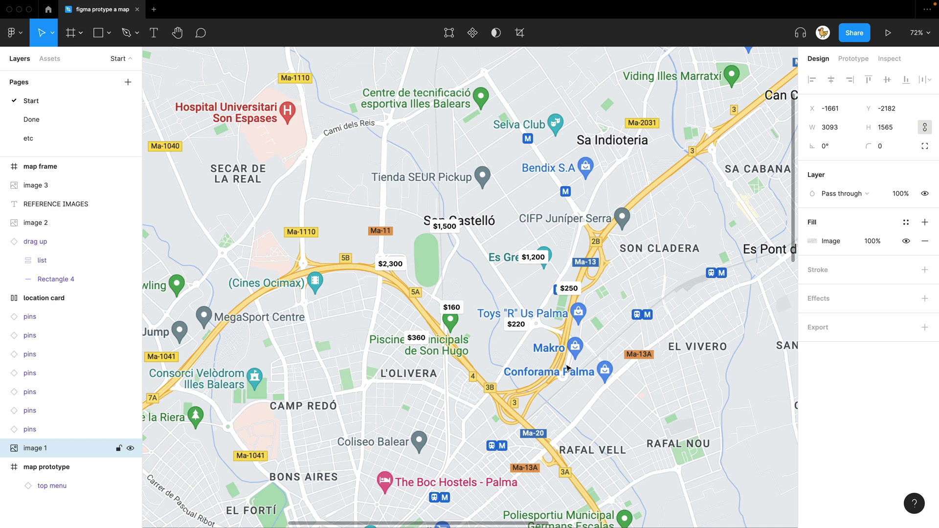
pyautogui.keyDown('ctrl'); pyautogui.scroll(-5, 567, 367); pyautogui.keyUp('ctrl')
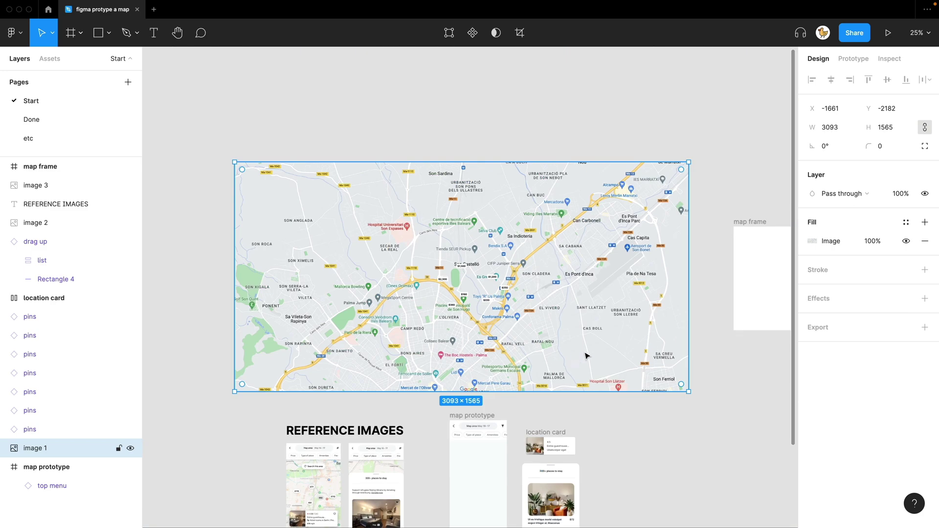
pyautogui.hscroll(2, 601, 350)
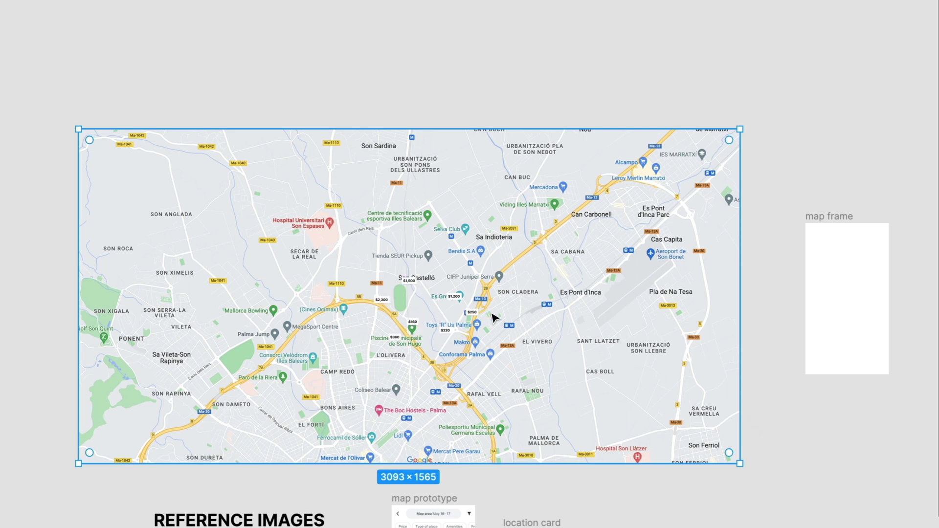
# - Select the pins with the map and drop them into the map frame
pyautogui.moveTo(769, 414); pyautogui.dragTo(165, 141)
pyautogui.moveTo(536, 314); pyautogui.dragTo(395, 336)
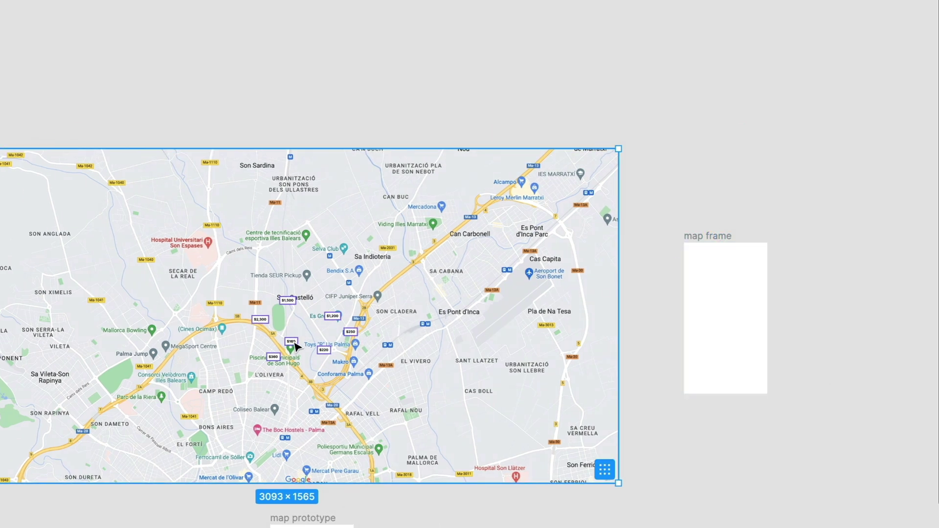
pyautogui.moveTo(296, 347); pyautogui.dragTo(561, 384)
pyautogui.click(533, 473)
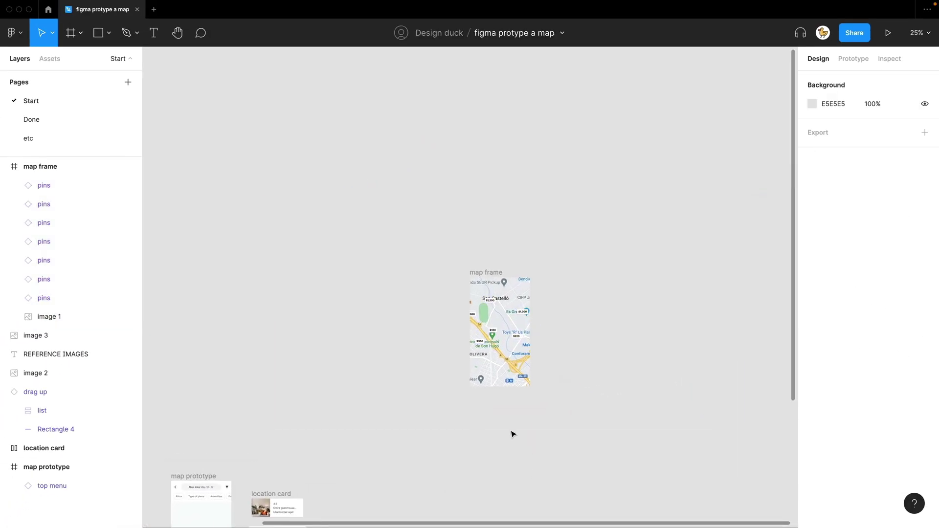
pyautogui.scroll(5, 513, 434)
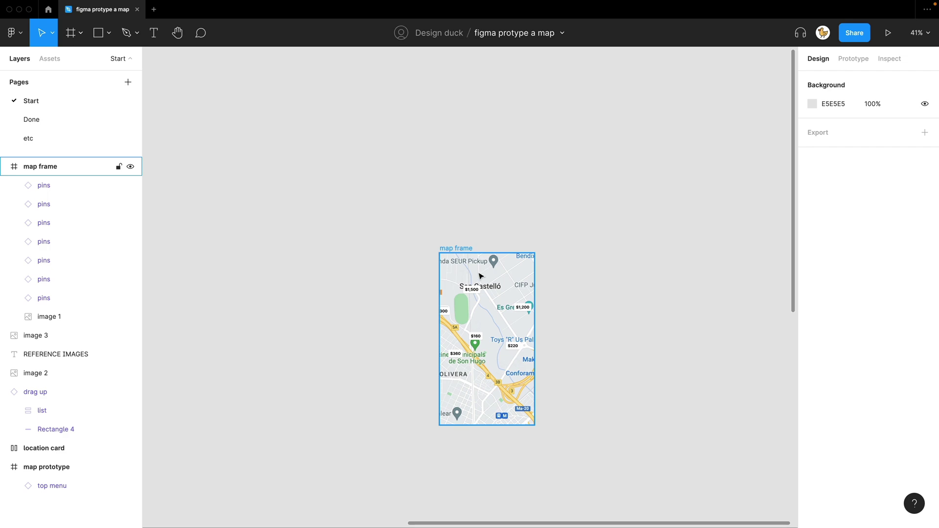
pyautogui.click(463, 251)
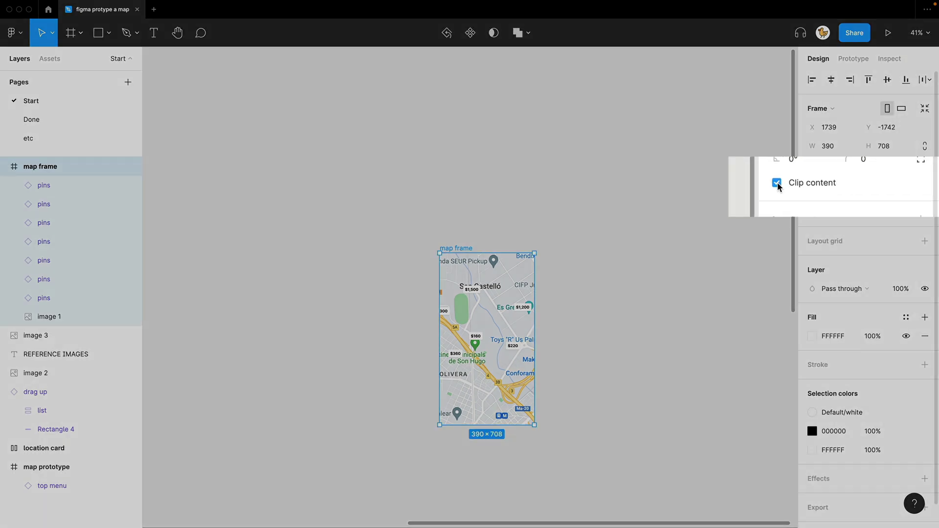
pyautogui.click(776, 183)
pyautogui.press('-')
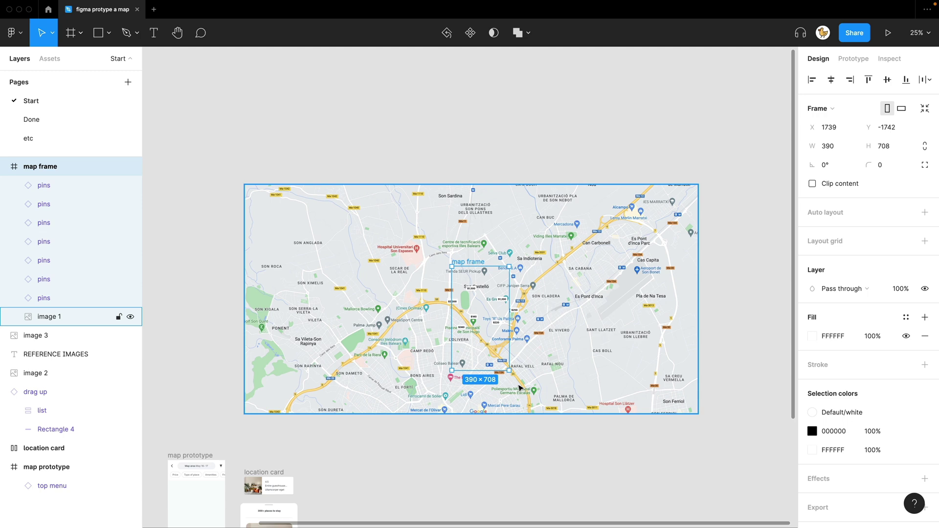
pyautogui.click(812, 183)
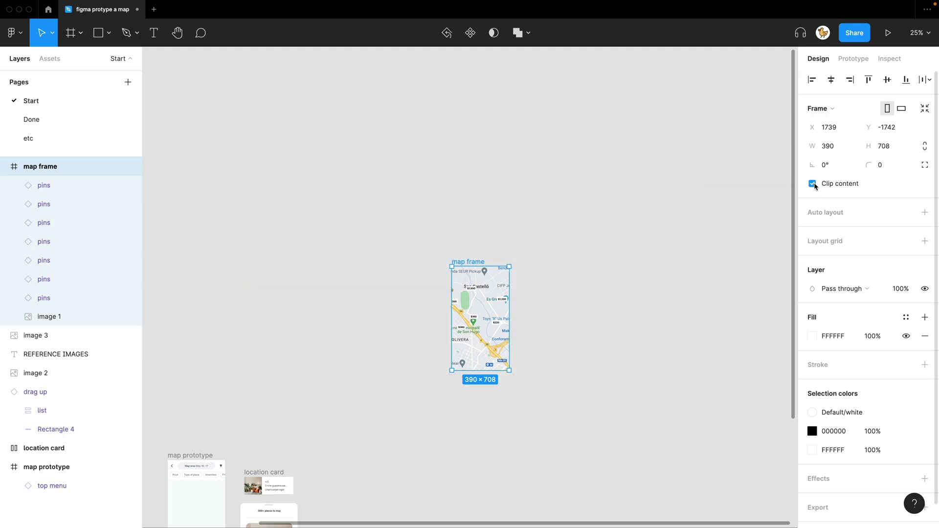
pyautogui.click(562, 423)
pyautogui.scroll(-5, 541, 329)
pyautogui.hscroll(-4, 541, 329)
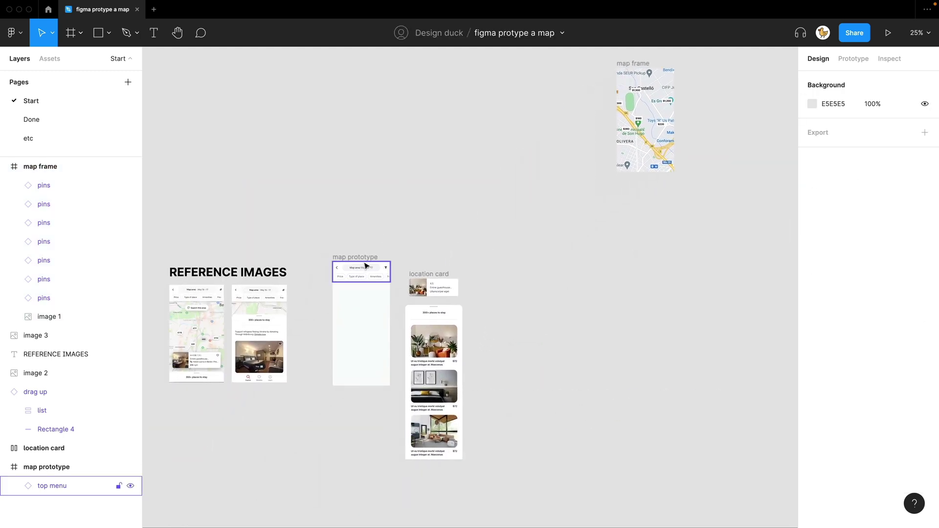
# - Nest the map frame inside the map prototype screen, just below its top menu
pyautogui.moveTo(632, 67); pyautogui.dragTo(349, 283)
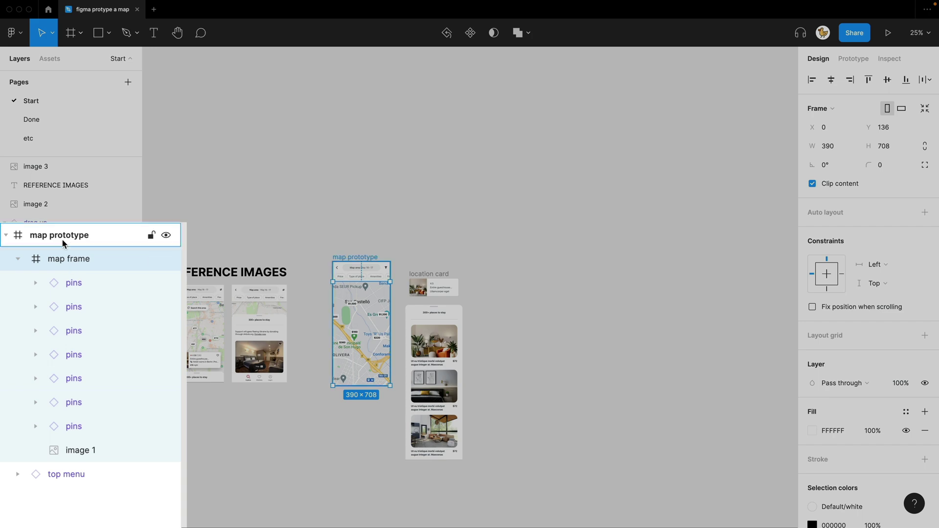
pyautogui.click(411, 239)
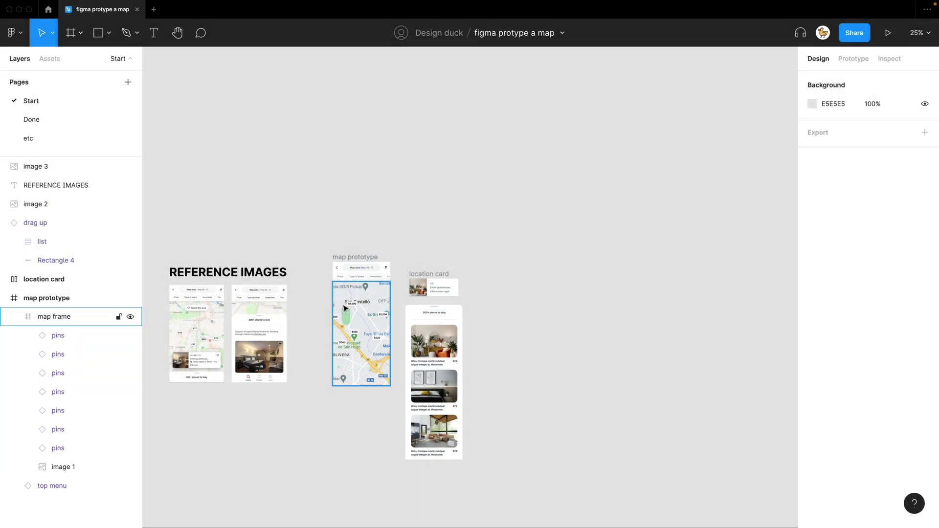
pyautogui.scroll(3, 345, 308)
pyautogui.scroll(3, 345, 308)
pyautogui.hscroll(-3, 506, 342)
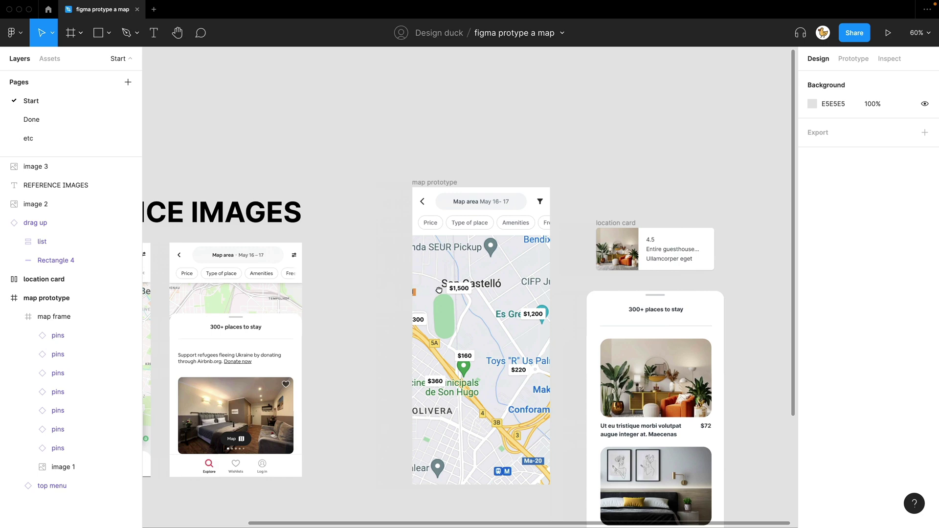
# - Select the map frame and the map prototype frame to check the nesting
pyautogui.click(462, 330)
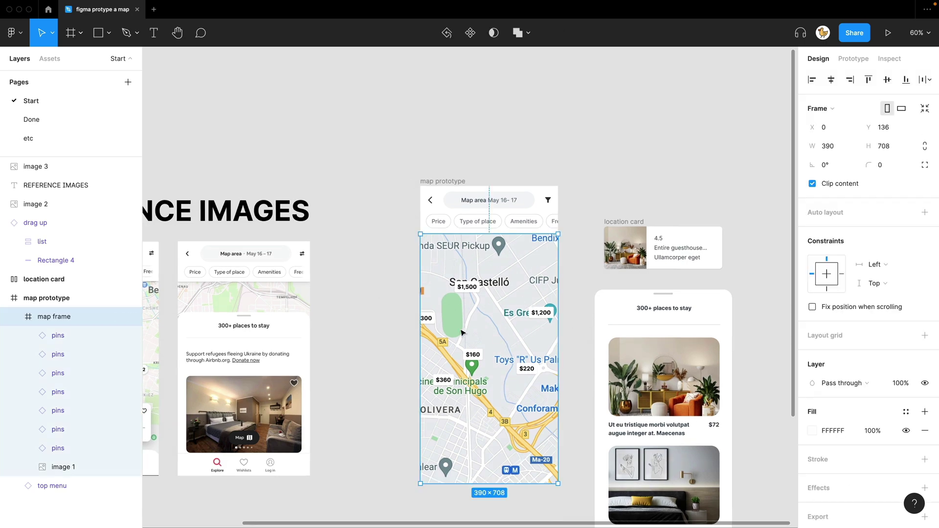
pyautogui.click(59, 306)
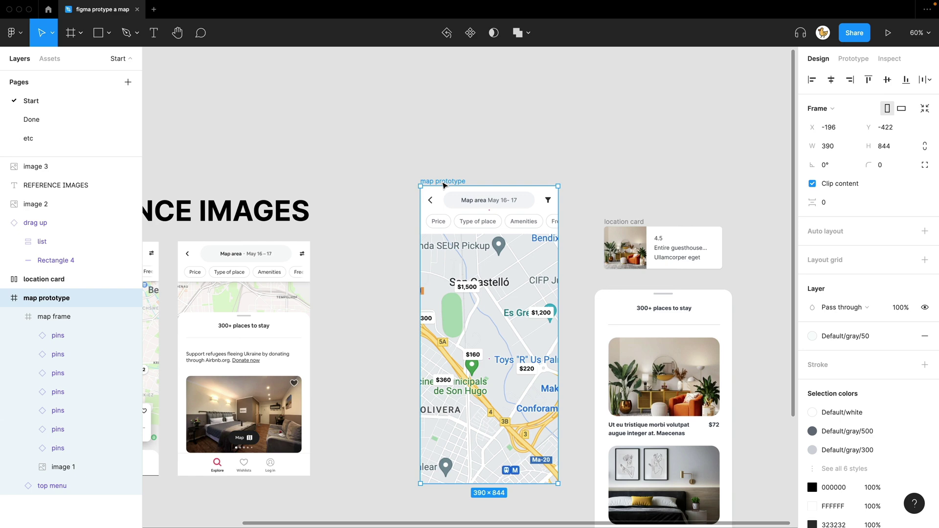
pyautogui.click(493, 308)
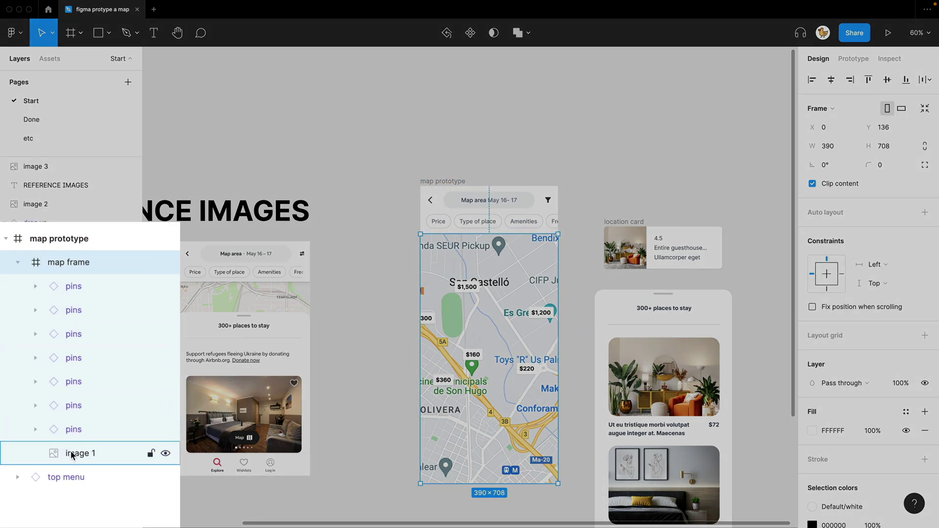
# - Rename the image 1 layer to 'map'
pyautogui.click(76, 453)
pyautogui.doubleClick(77, 453)
pyautogui.write('map')
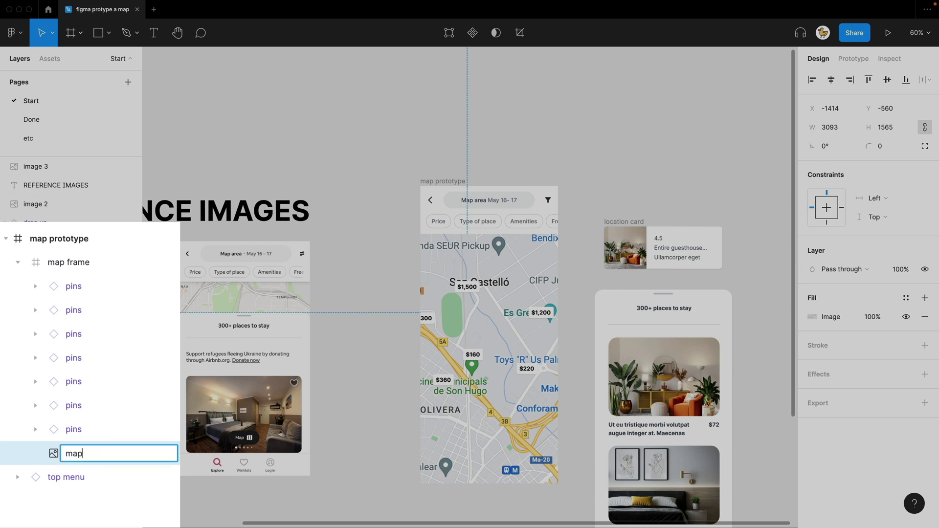
pyautogui.press('Return')
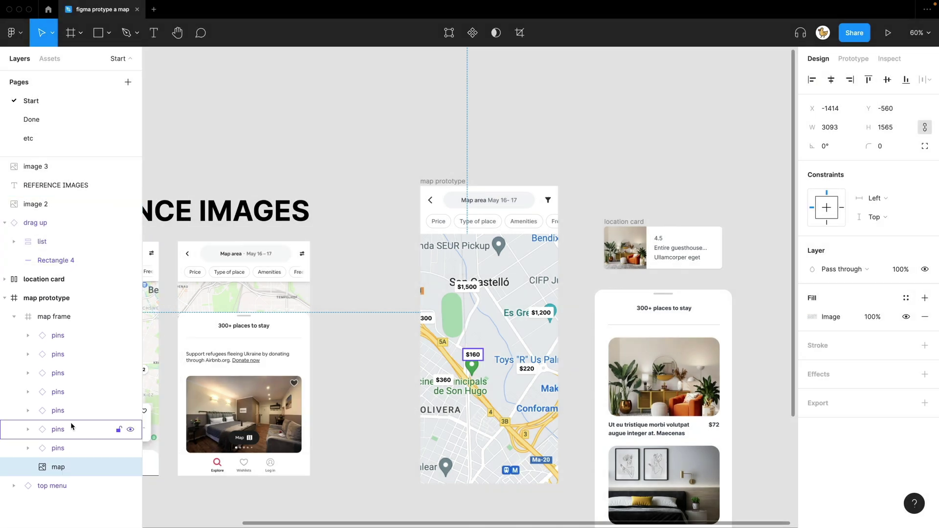
# - Set the map frame's overflow scrolling to Horizontal and vertical scrolling
pyautogui.click(69, 318)
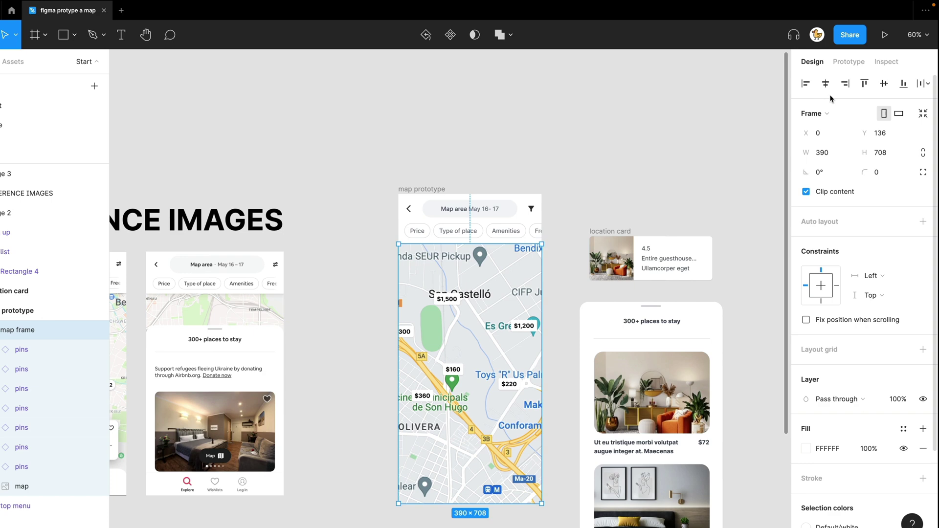
pyautogui.click(855, 58)
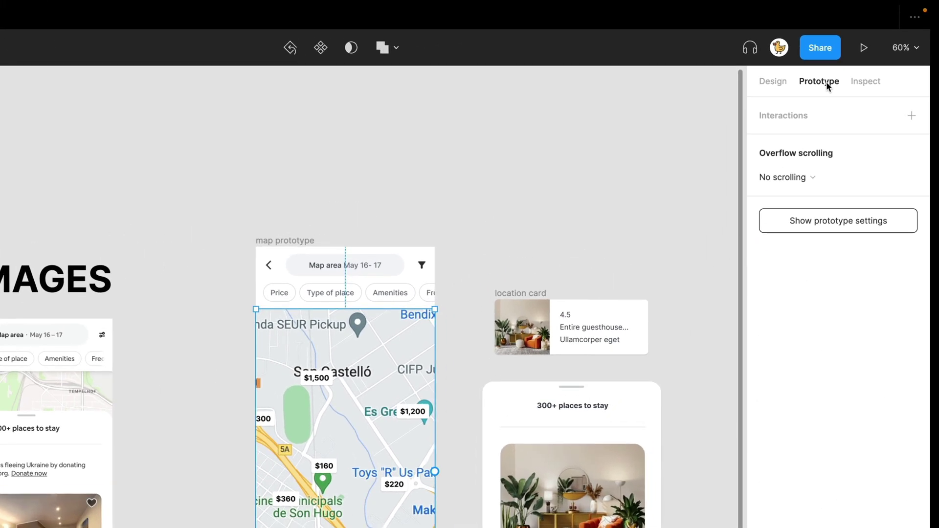
pyautogui.click(799, 180)
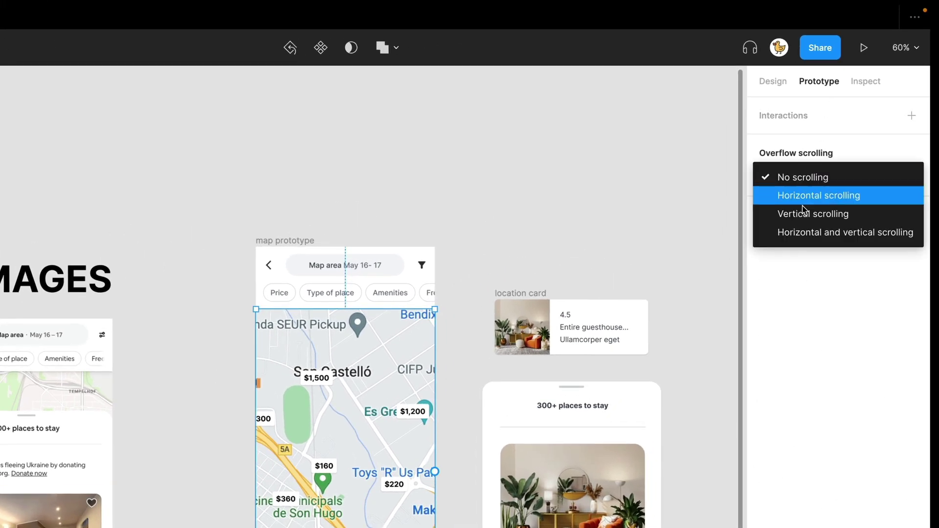
pyautogui.click(809, 234)
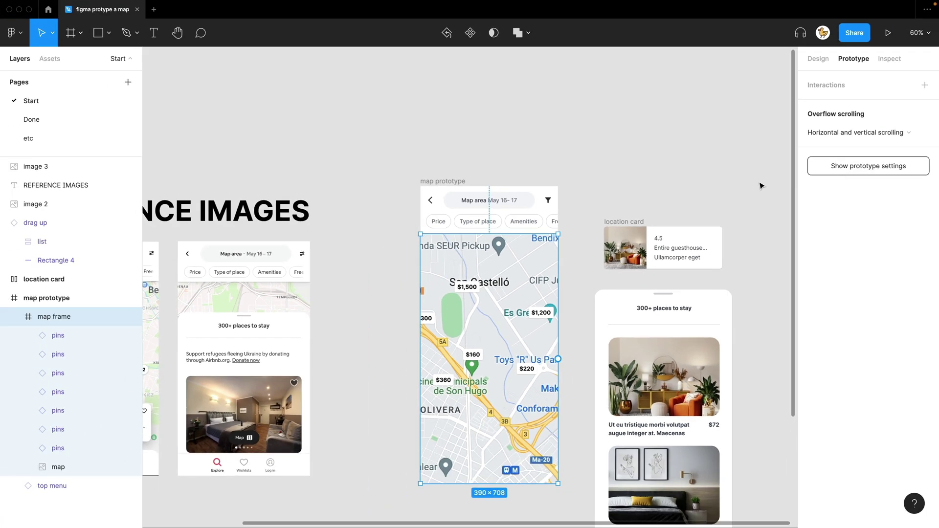
# - Select the map prototype frame and start presenting it
pyautogui.click(635, 235)
pyautogui.click(442, 182)
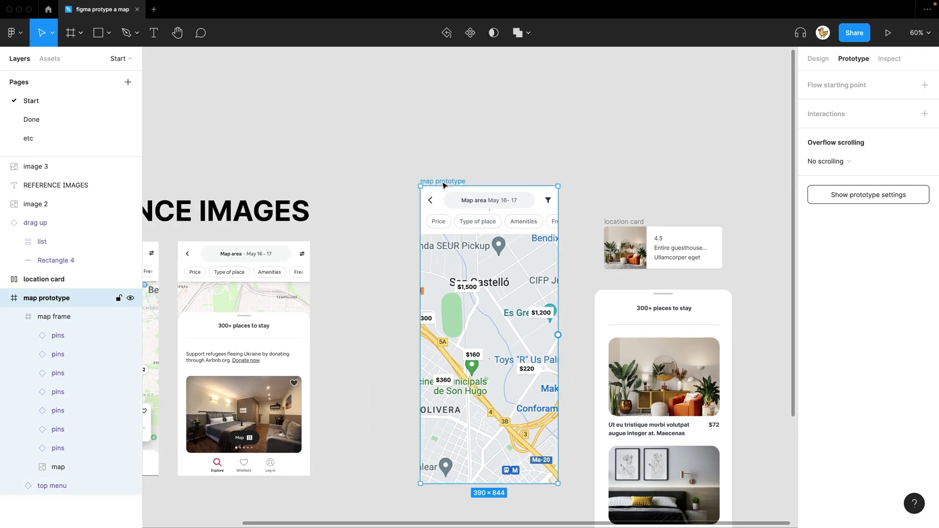
pyautogui.click(888, 35)
# - Pan the map in the preview, return to the editor, undo a panel move, and inspect the location card
pyautogui.moveTo(511, 272); pyautogui.dragTo(458, 281)
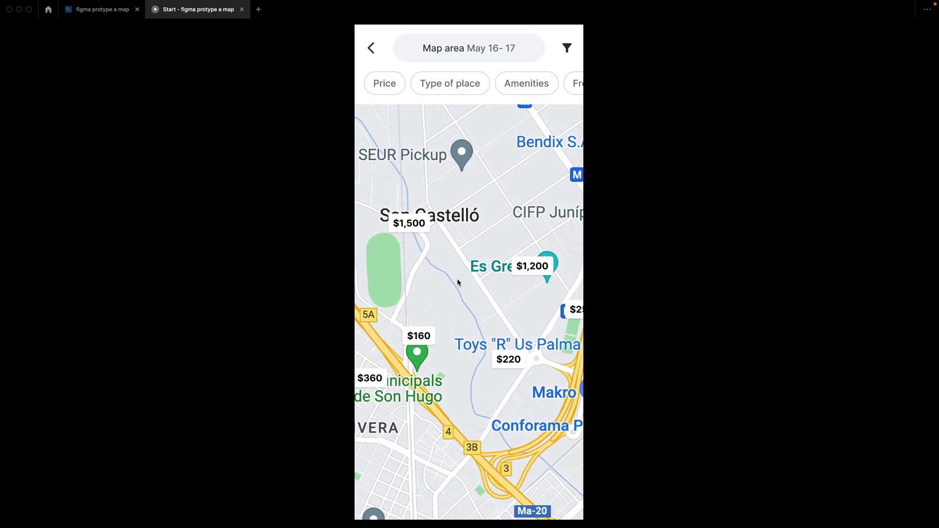
pyautogui.hotkey('ctrl', 'shift', 'Tab')
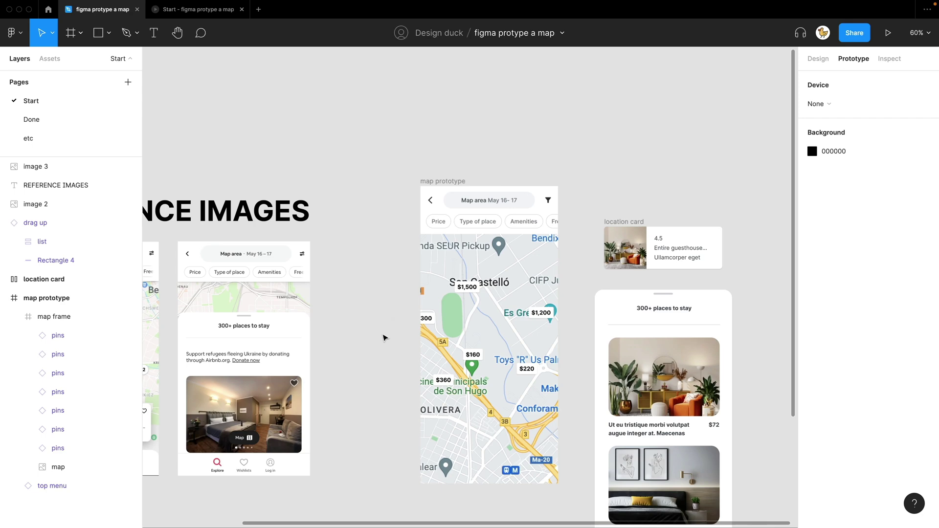
pyautogui.moveTo(383, 338); pyautogui.dragTo(242, 228)
pyautogui.click(482, 190)
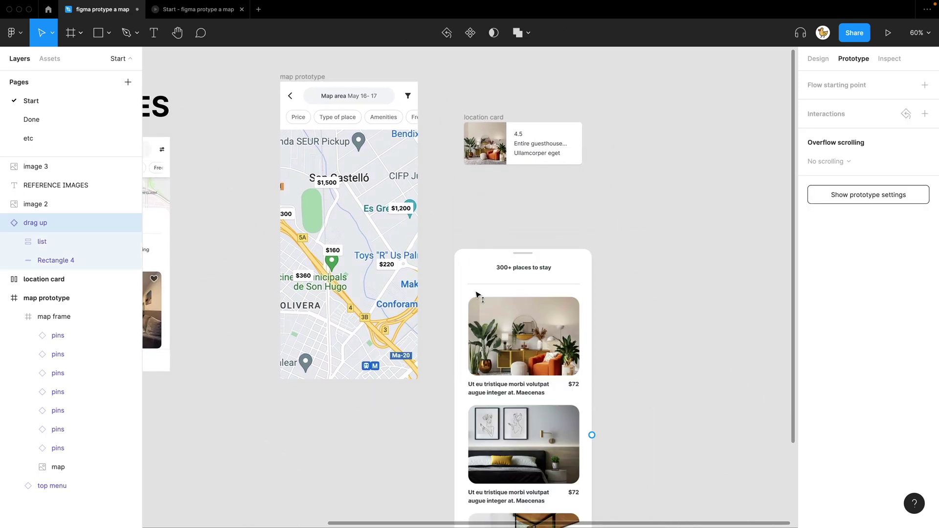
pyautogui.hotkey('ctrl', 'z')
pyautogui.scroll(2, 565, 304)
pyautogui.click(475, 161)
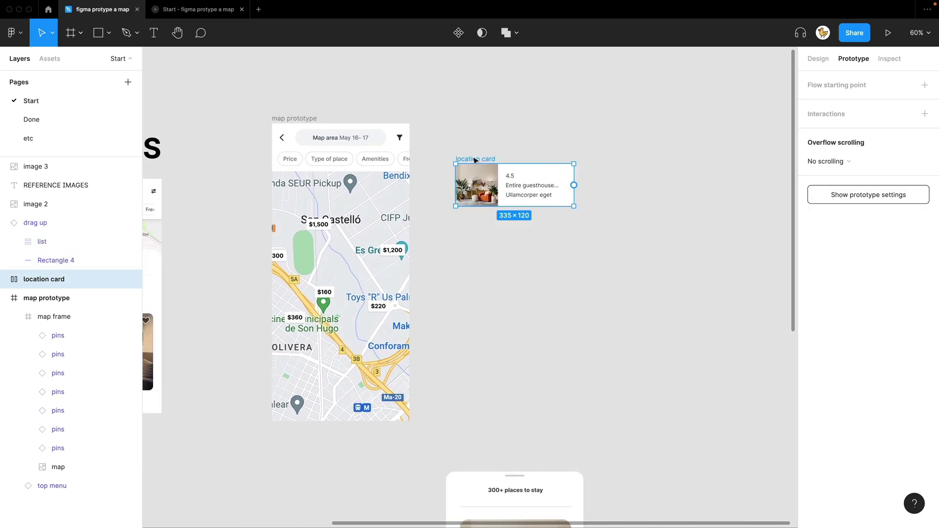
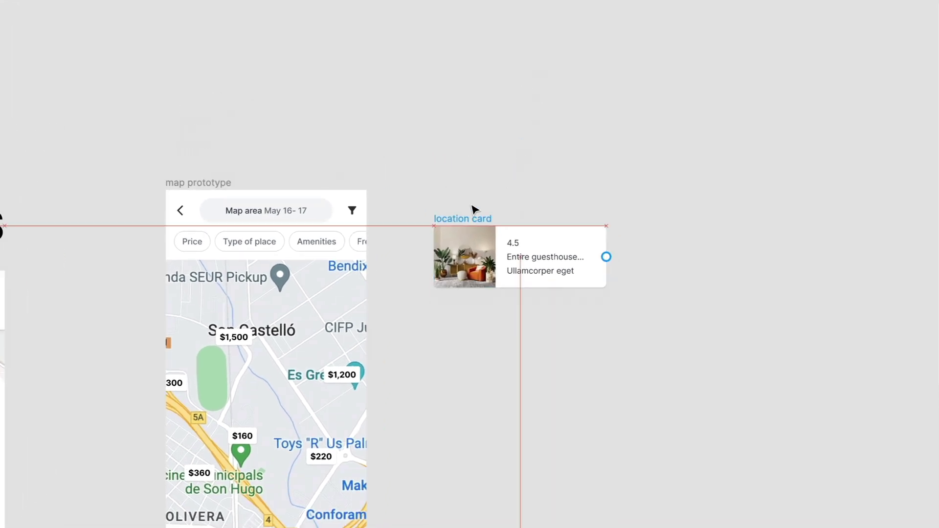
# - Move the location card above the map screen and duplicate the map prototype 88 px to the right
pyautogui.moveTo(472, 209); pyautogui.dragTo(472, 52)
pyautogui.click(277, 128)
pyautogui.click(211, 184)
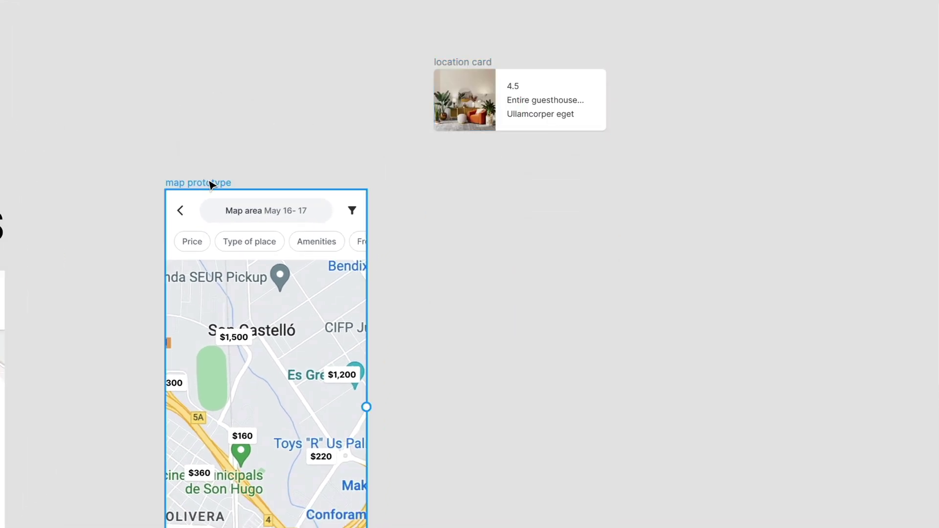
pyautogui.moveTo(209, 185); pyautogui.dragTo(455, 189)
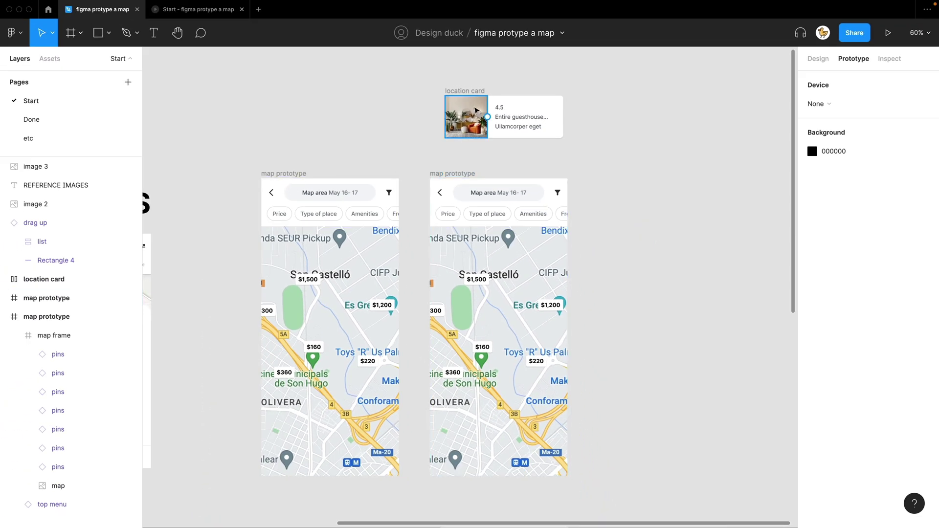
# - Drop the location card into the second screen's map, then layer it directly under map prototype, above map
pyautogui.click(469, 70)
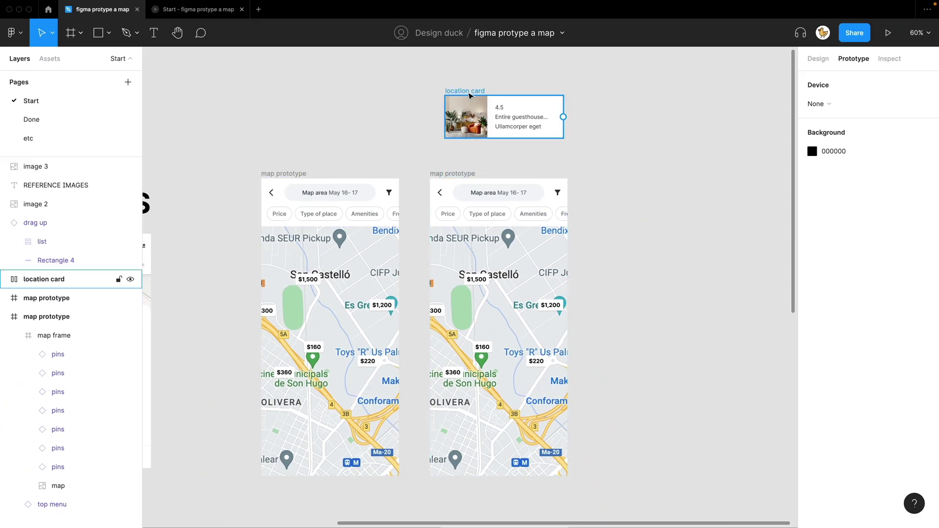
pyautogui.moveTo(469, 96); pyautogui.dragTo(464, 423)
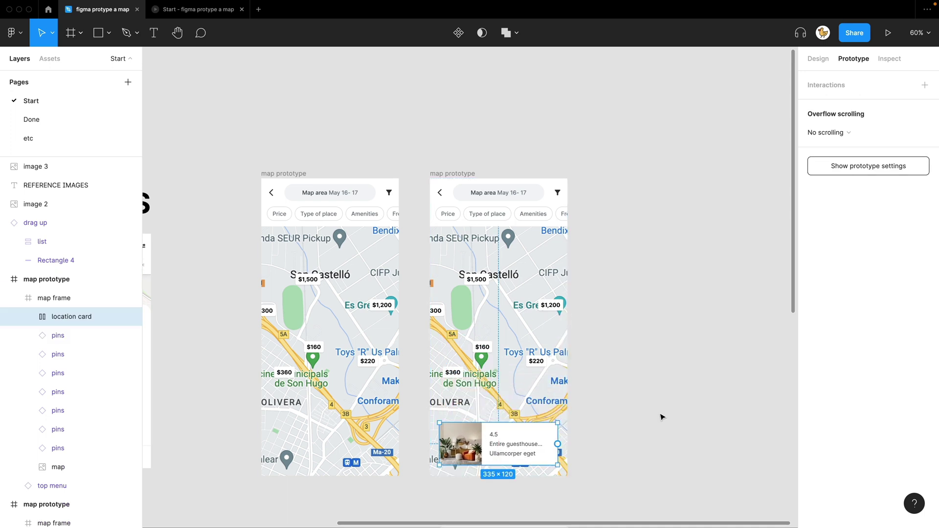
pyautogui.scroll(-2, 664, 401)
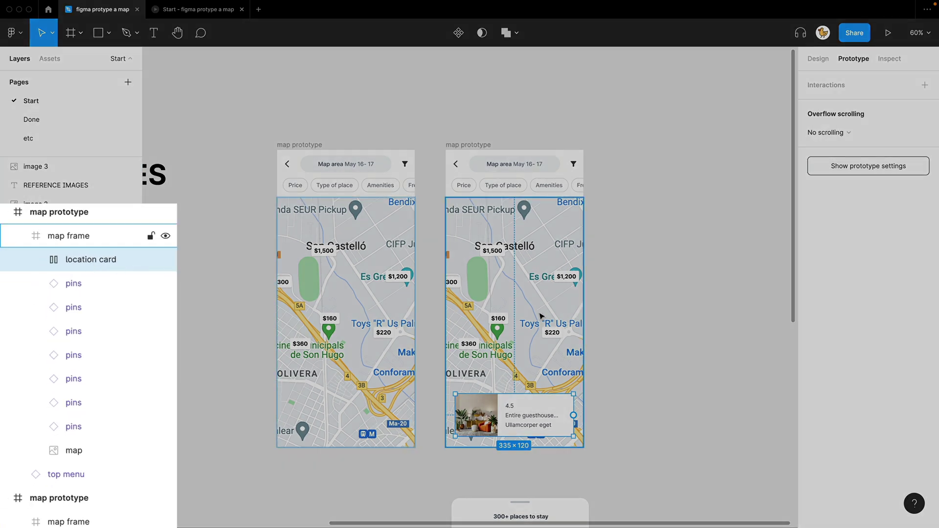
pyautogui.click(88, 238)
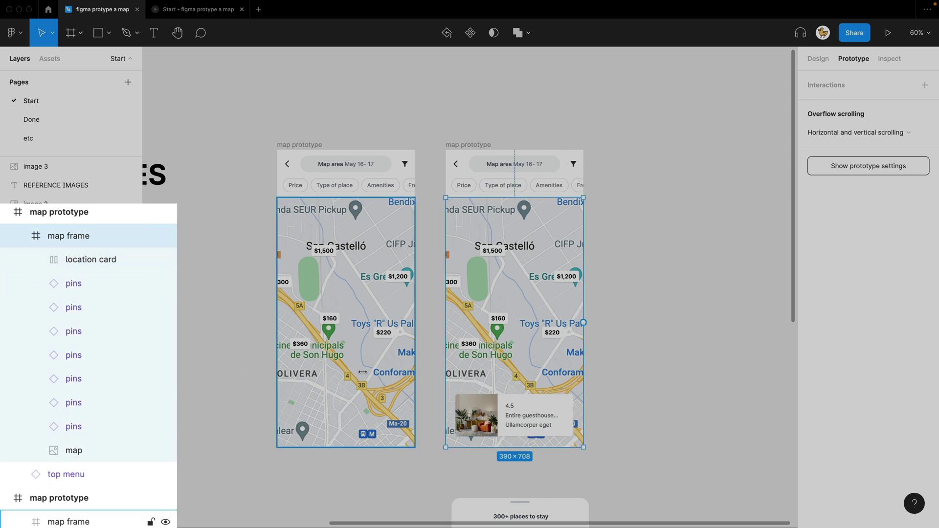
pyautogui.moveTo(90, 259); pyautogui.dragTo(62, 231)
pyautogui.click(63, 214)
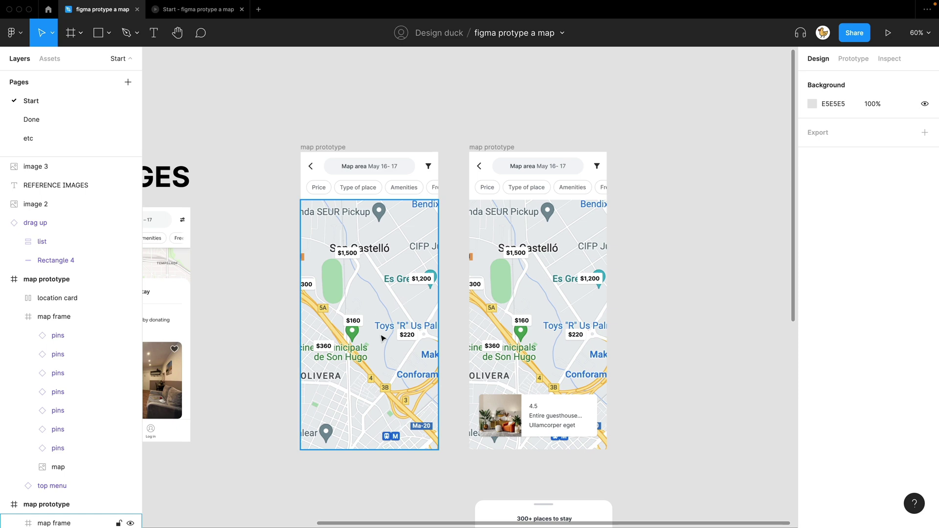
# - Link the $1,200 pin to the second frame with On click, Navigate to, Instant
pyautogui.doubleClick(427, 283)
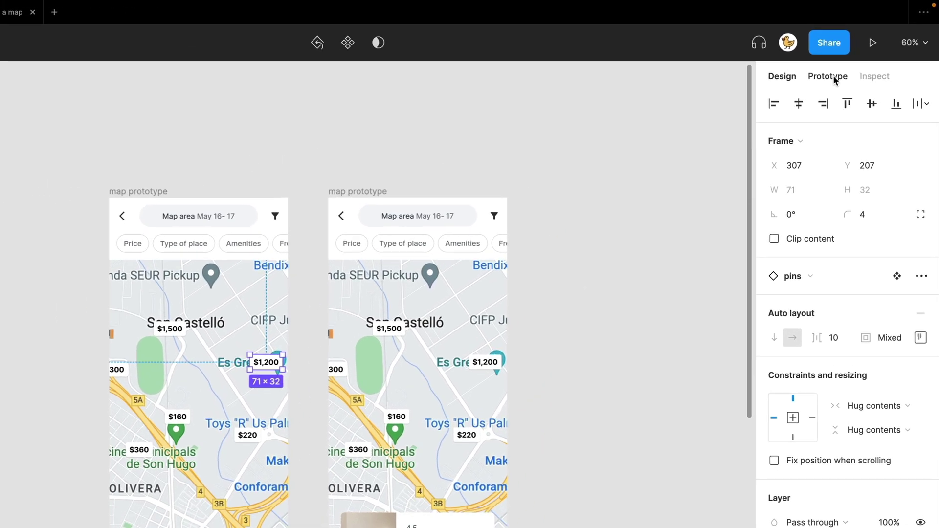
pyautogui.click(853, 59)
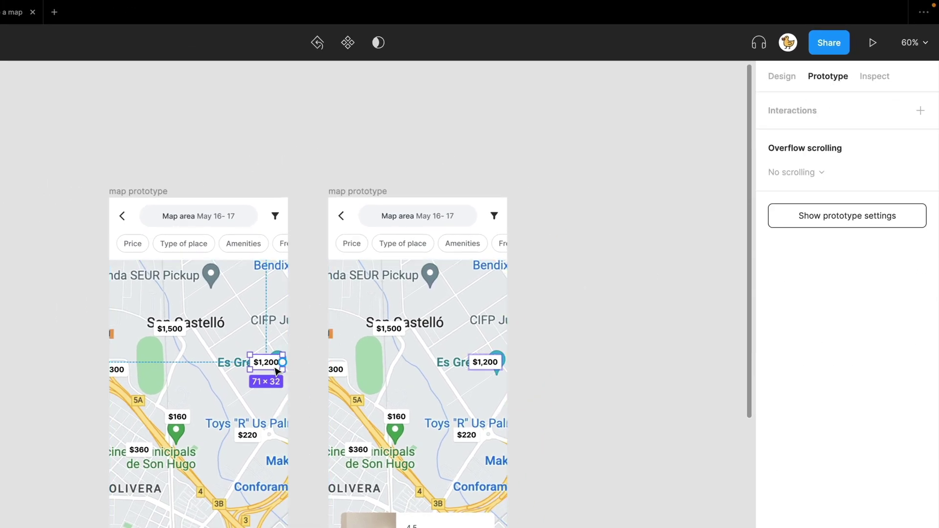
pyautogui.moveTo(283, 362)
pyautogui.mouseDown()
pyautogui.moveTo(318, 403)
pyautogui.moveTo(376, 430)
pyautogui.mouseUp()
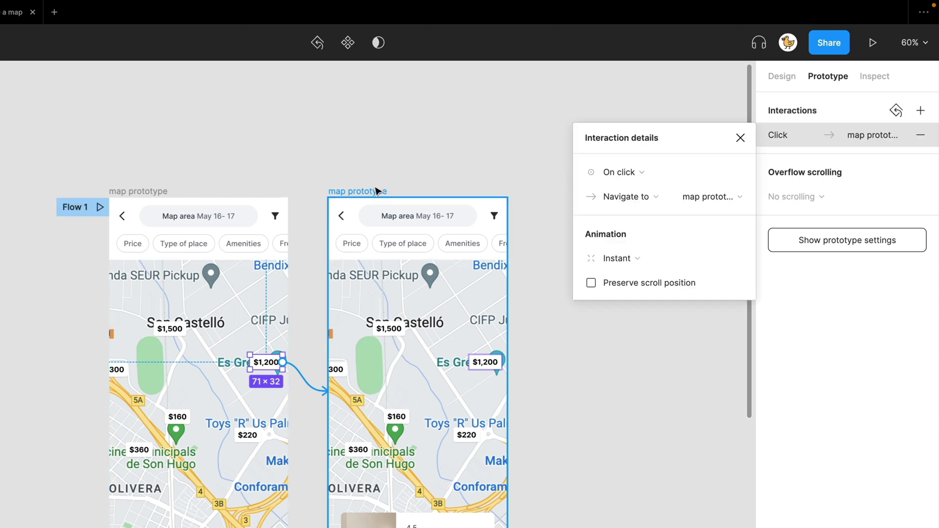
pyautogui.click(396, 167)
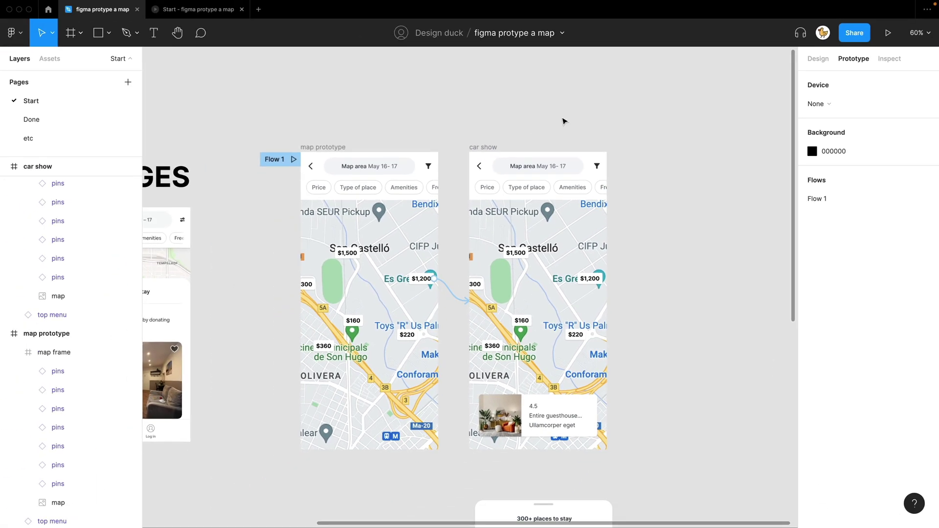
# - In the prototype preview, pan the map and click the $1,200 pin to show its listing card, then return to the editor
pyautogui.click(199, 8)
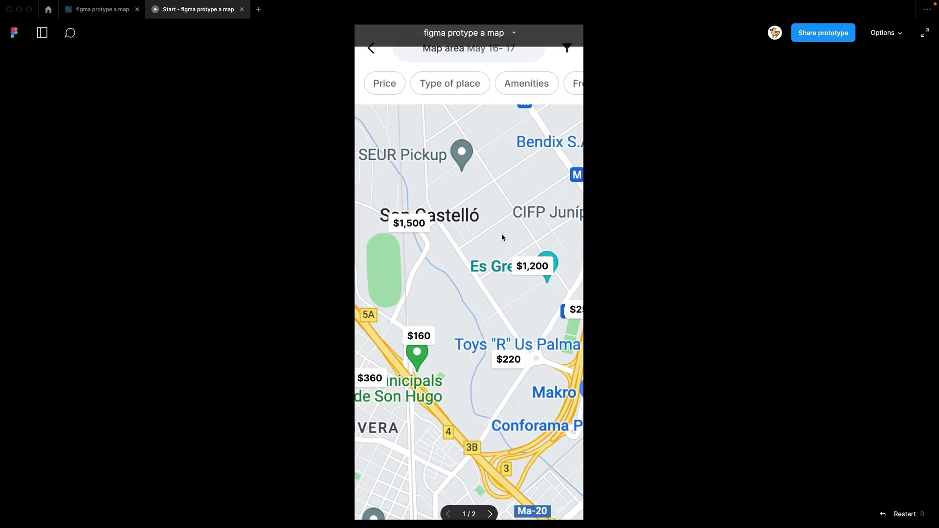
pyautogui.moveTo(503, 238); pyautogui.dragTo(479, 204)
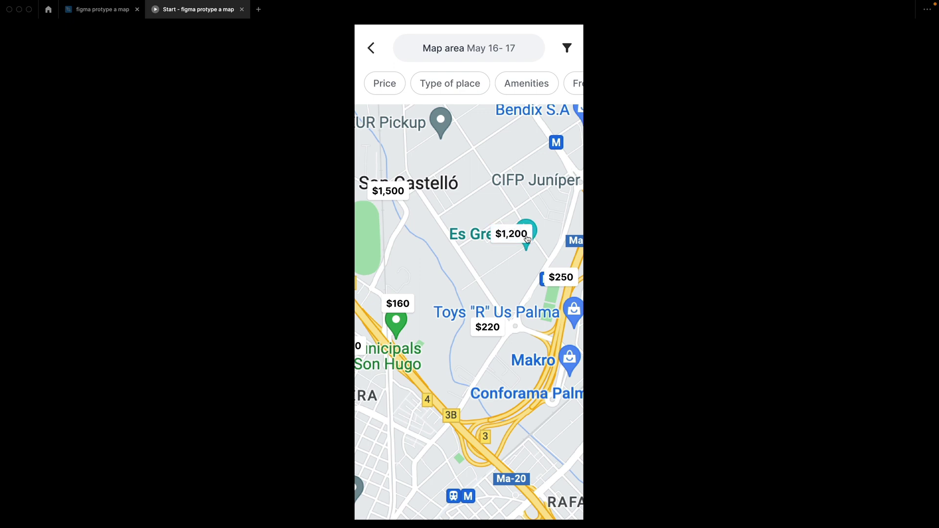
pyautogui.moveTo(521, 272); pyautogui.dragTo(471, 336)
pyautogui.click(463, 316)
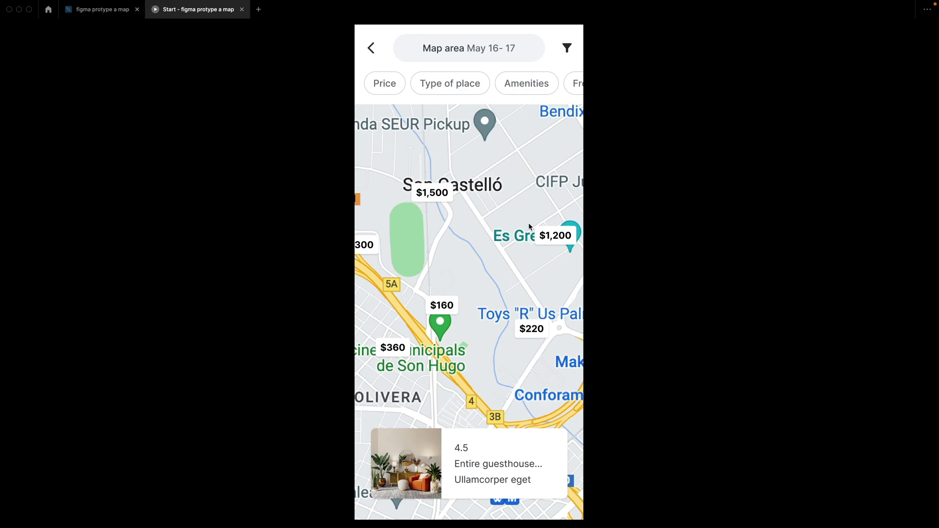
pyautogui.hotkey('ctrl', 'shift', 'Tab')
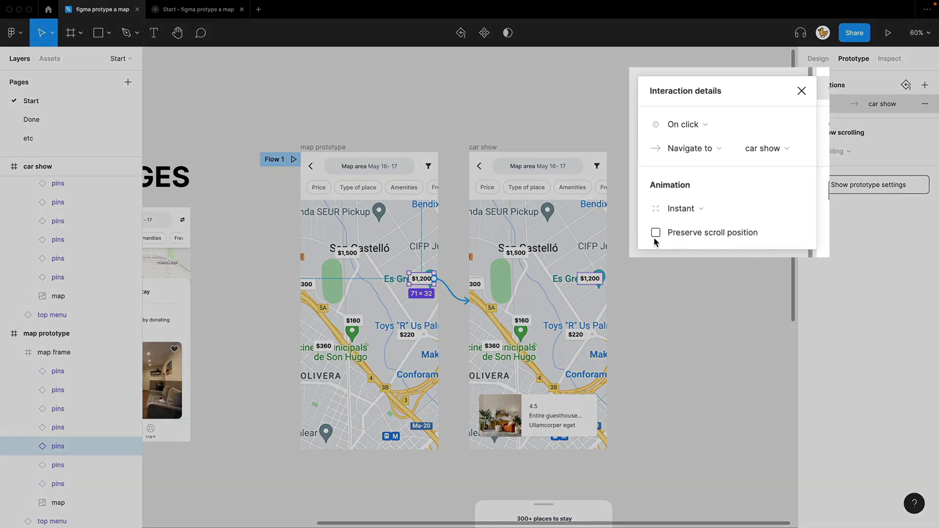
# - Enable Preserve scroll position on the $1,200 pin link, then pan and click the pin again in the preview
pyautogui.click(656, 233)
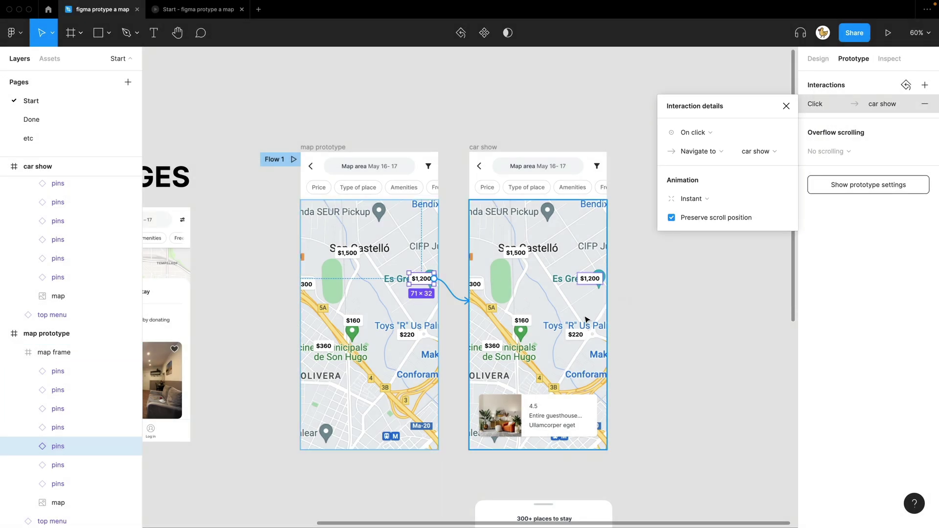
pyautogui.click(656, 342)
pyautogui.hotkey('ctrl', 'Tab')
pyautogui.moveTo(496, 285); pyautogui.dragTo(412, 384)
pyautogui.scroll(3, 465, 306)
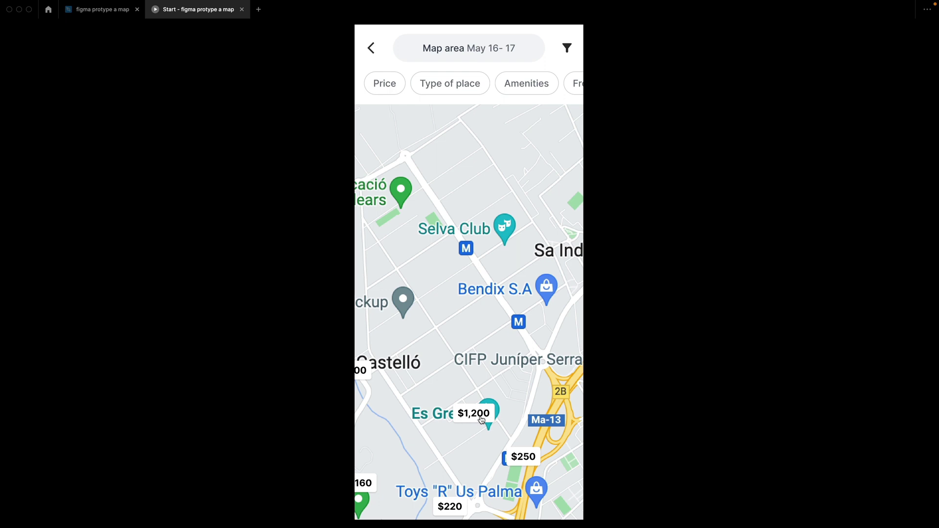
pyautogui.click(481, 418)
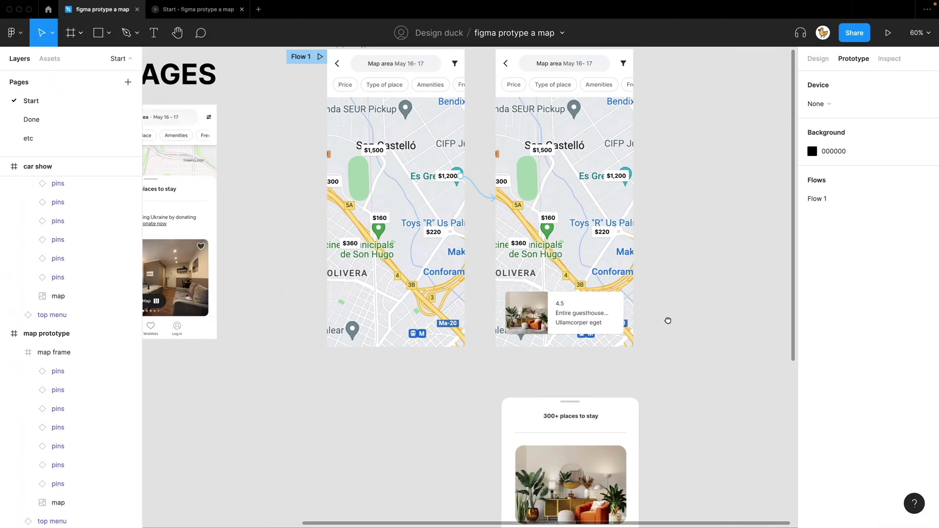
# - Move the 'drag up' 300+ places sheet up next to the car show frame and reselect it
pyautogui.moveTo(667, 320); pyautogui.dragTo(668, 324)
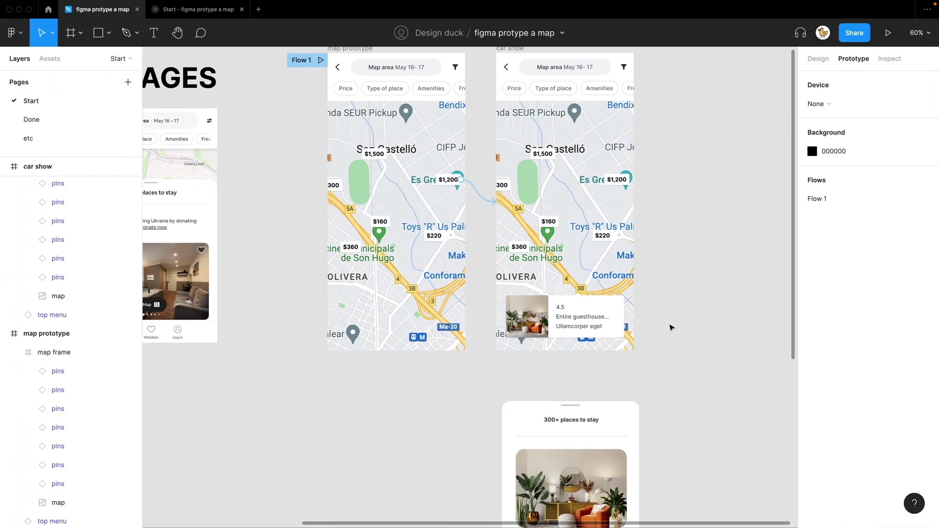
pyautogui.click(606, 434)
pyautogui.moveTo(606, 434); pyautogui.dragTo(717, 146)
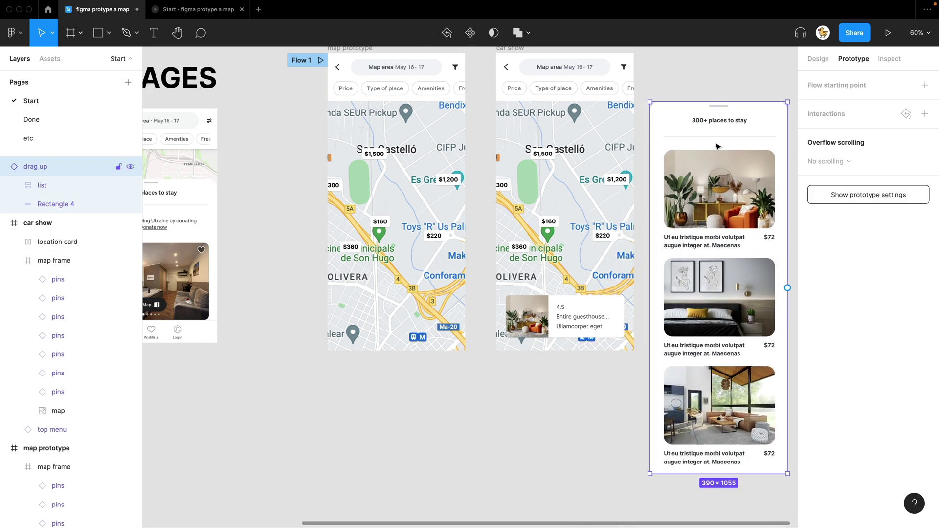
pyautogui.hscroll(-6, 313, 249)
pyautogui.scroll(2, 313, 250)
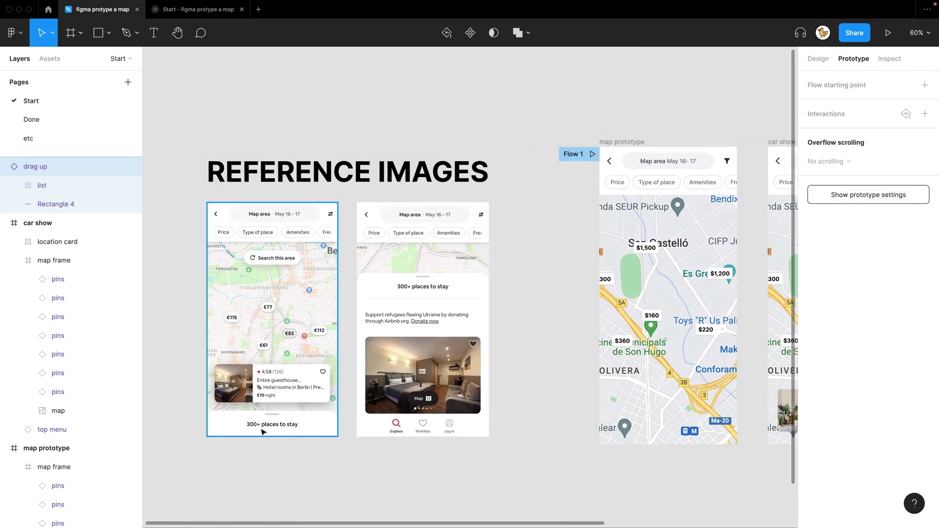
pyautogui.click(346, 459)
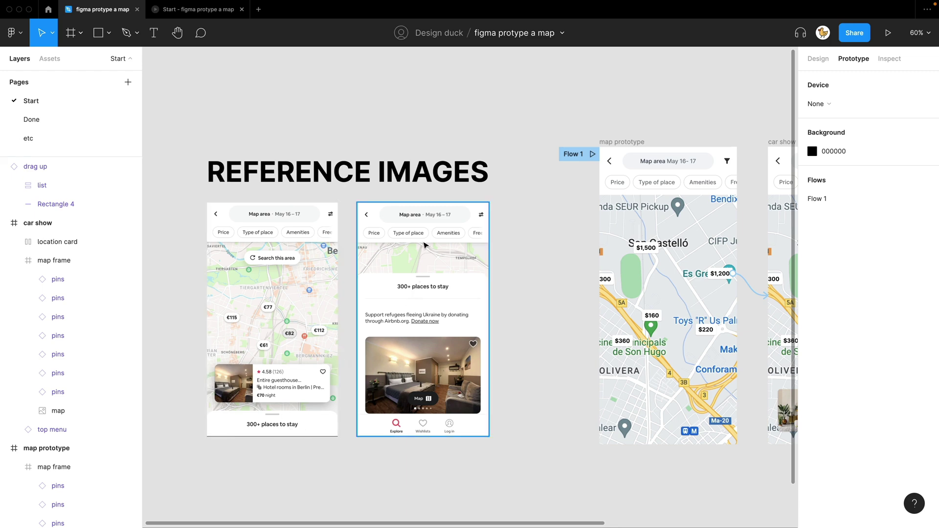
pyautogui.hscroll(6, 350, 128)
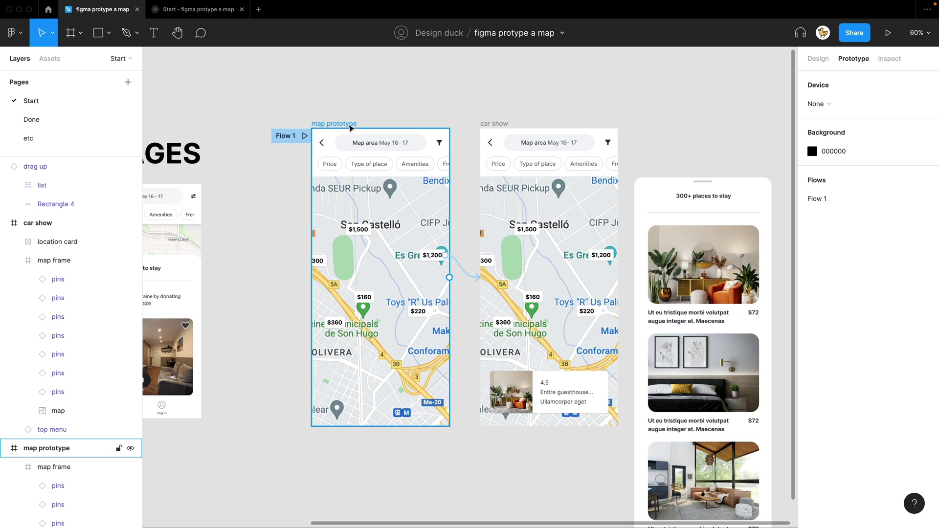
pyautogui.click(675, 200)
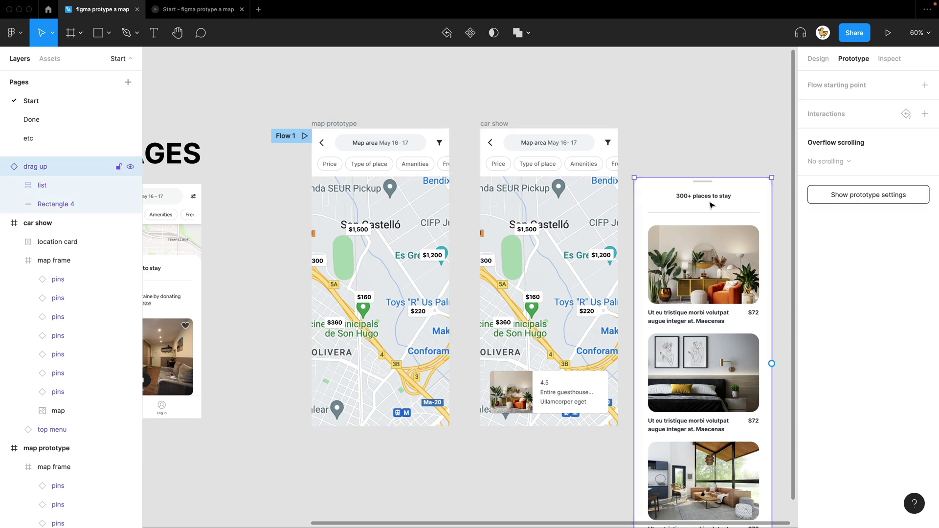
# - Copy the map prototype frame below the original and drop the drag up sheet inside the copy
pyautogui.click(474, 454)
pyautogui.press('-')
pyautogui.press('-')
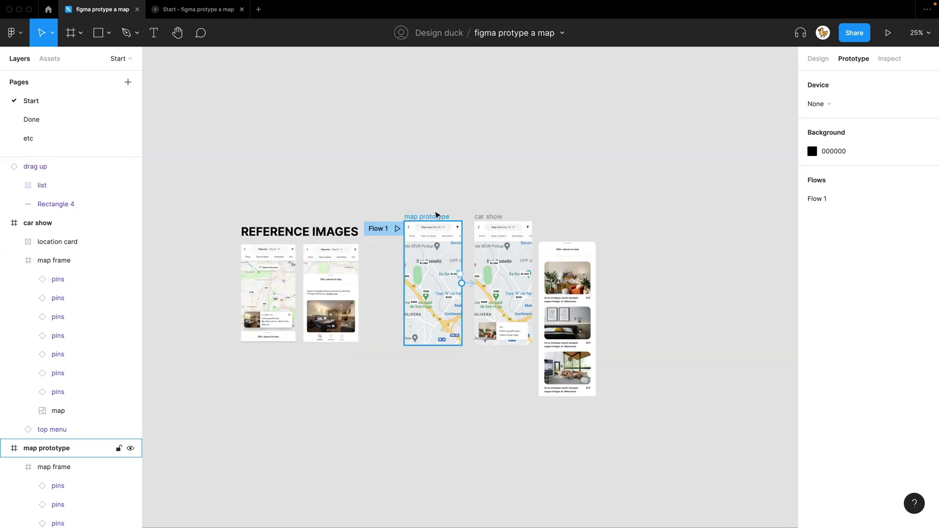
pyautogui.moveTo(435, 217); pyautogui.dragTo(435, 377)
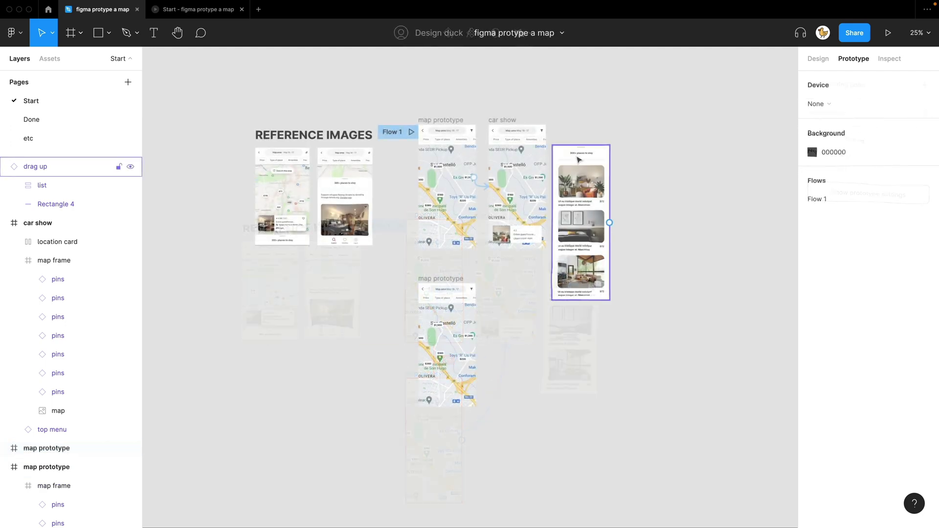
pyautogui.moveTo(579, 160); pyautogui.dragTo(513, 321)
pyautogui.scroll(5, 513, 321)
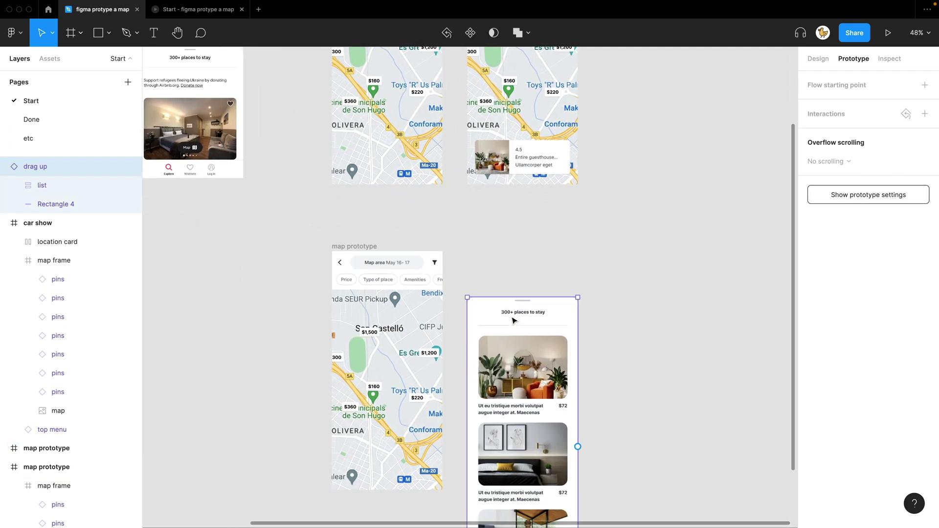
pyautogui.moveTo(583, 283); pyautogui.dragTo(435, 272)
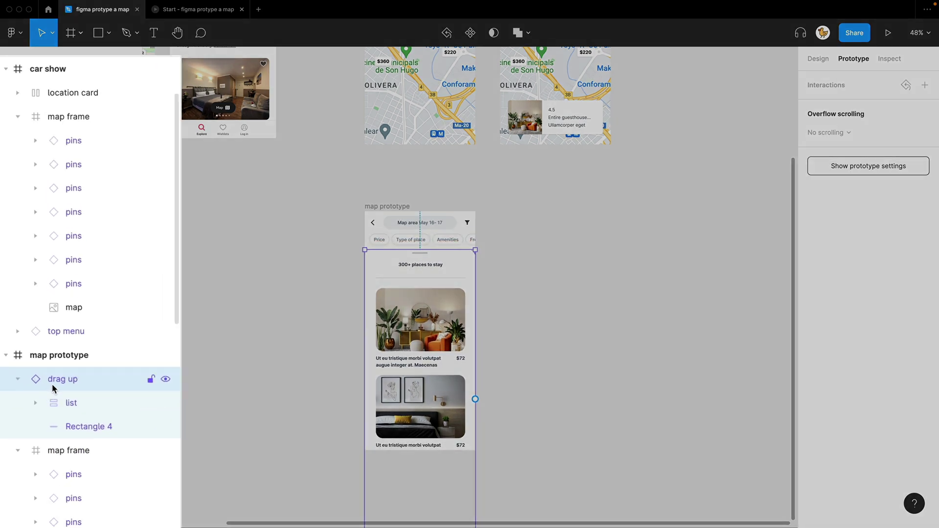
# - Layer top menu above drag up inside the copied map prototype and slide the sheet up beneath it
pyautogui.scroll(-7, 67, 442)
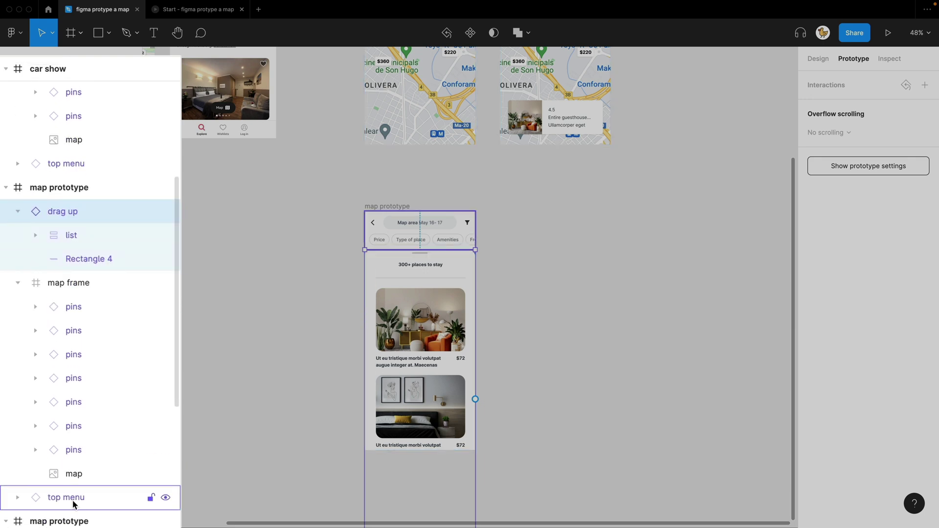
pyautogui.click(72, 502)
pyautogui.moveTo(70, 503); pyautogui.dragTo(60, 211)
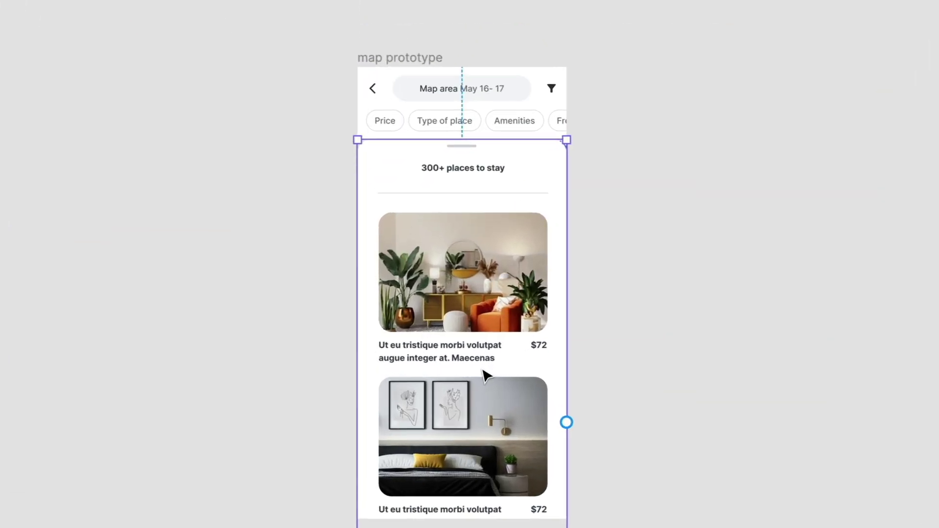
pyautogui.moveTo(484, 376); pyautogui.dragTo(485, 316)
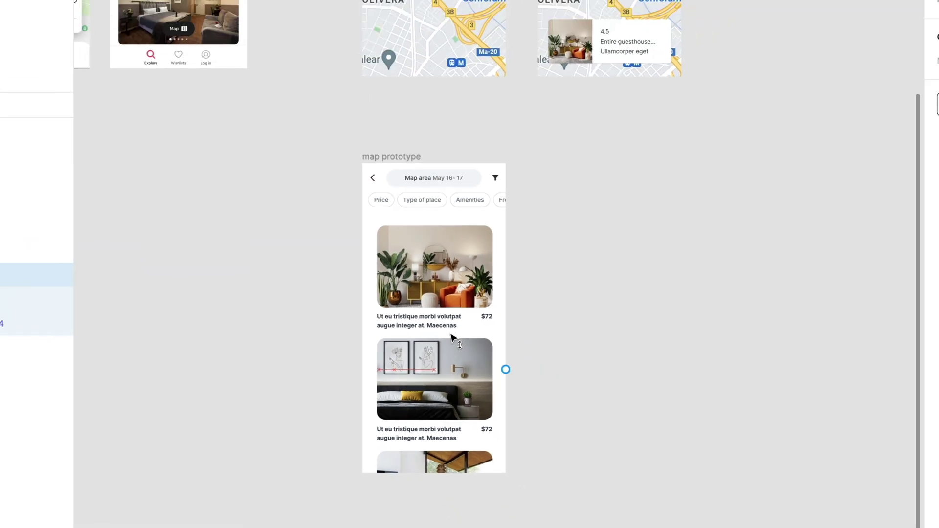
pyautogui.click(450, 357)
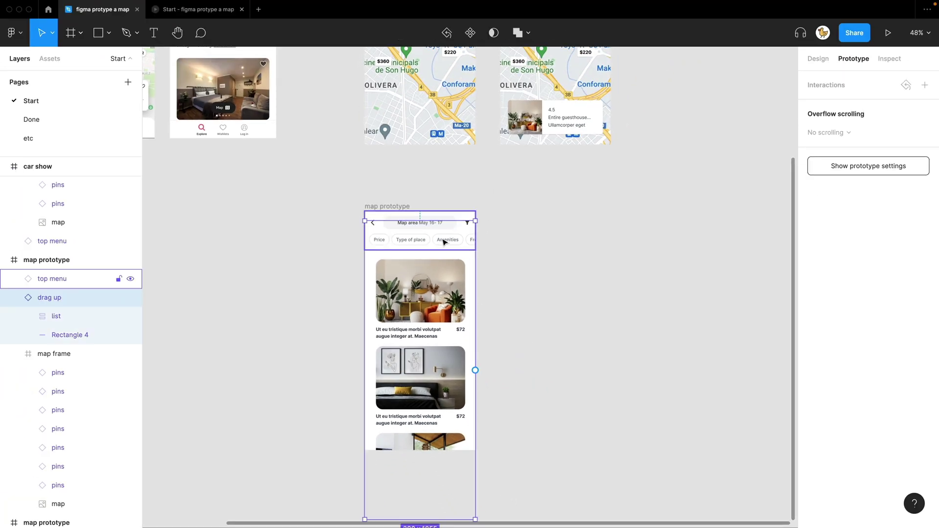
pyautogui.click(561, 356)
# - Duplicate the lower map prototype screen to the right as the full listing view
pyautogui.click(384, 206)
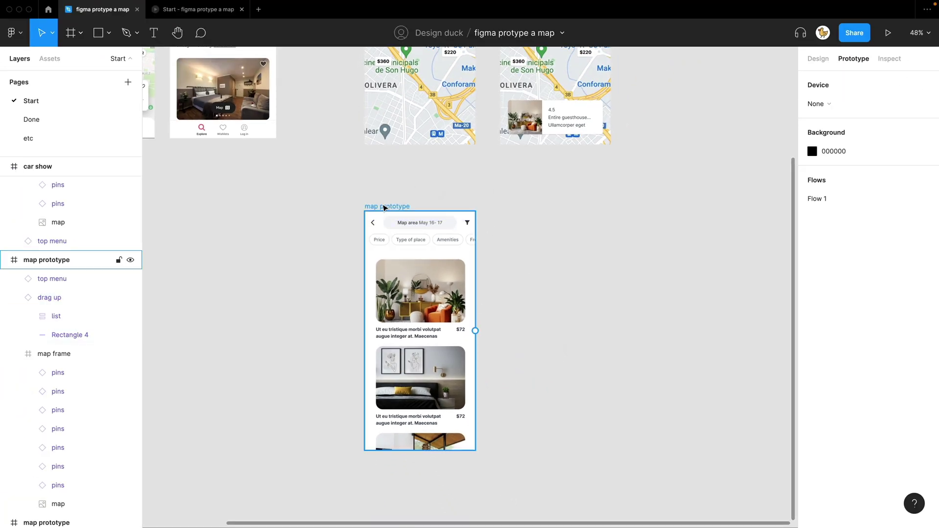
pyautogui.keyDown('alt'); pyautogui.moveTo(384, 206); pyautogui.dragTo(519, 207); pyautogui.keyUp('alt')
pyautogui.click(703, 231)
# - In the left copy, lower the drag up sheet to the bottom so only its 300+ places header shows
pyautogui.click(423, 318)
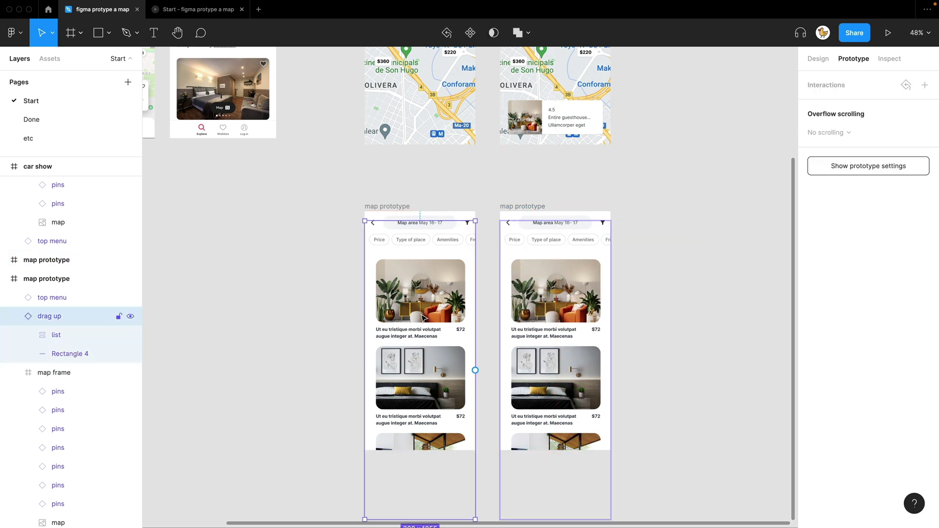
pyautogui.moveTo(446, 282); pyautogui.dragTo(451, 440)
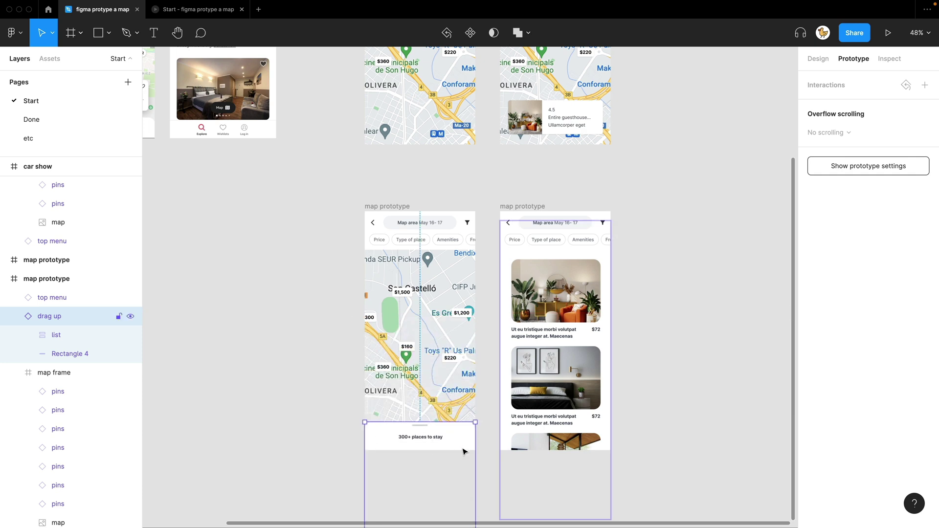
pyautogui.click(487, 465)
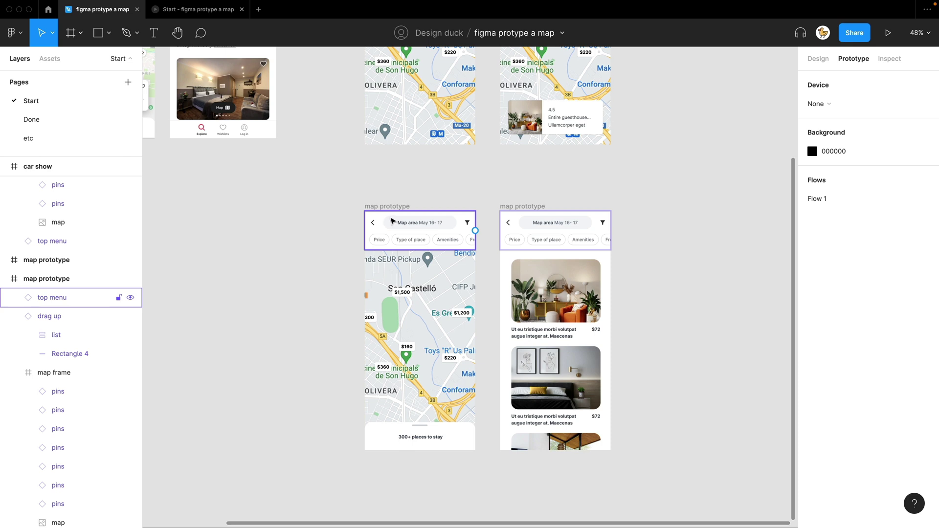
pyautogui.click(475, 259)
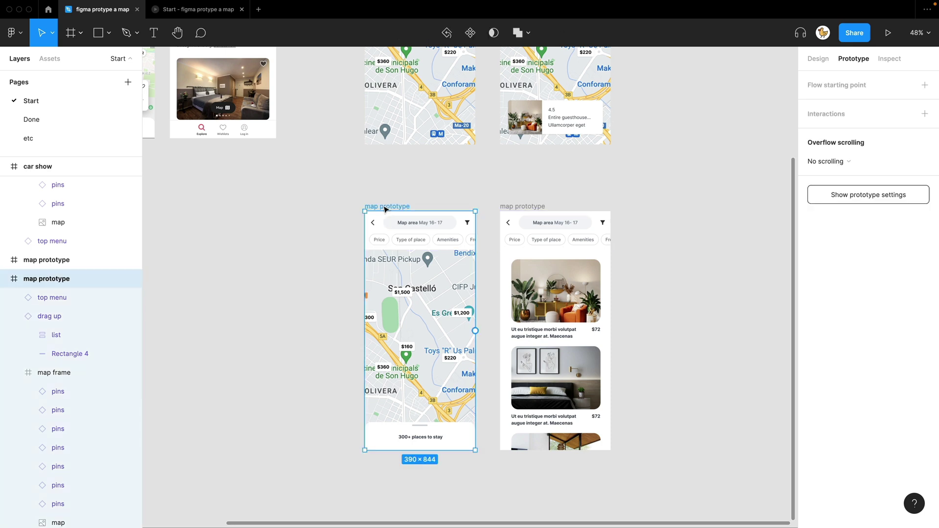
pyautogui.click(458, 442)
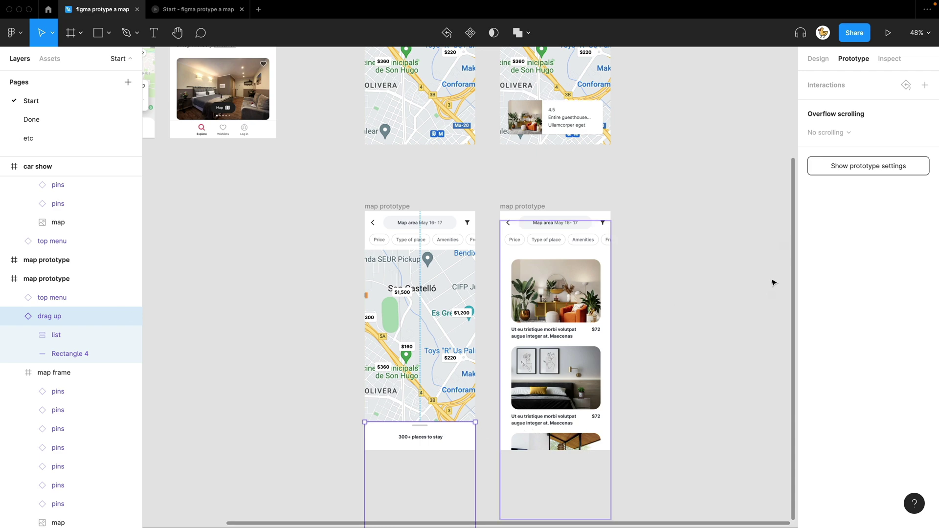
# - Connect the lowered sheet to the full listing screen with On drag, Smart animate, Ease out, 300ms
pyautogui.scroll(-5, 675, 370)
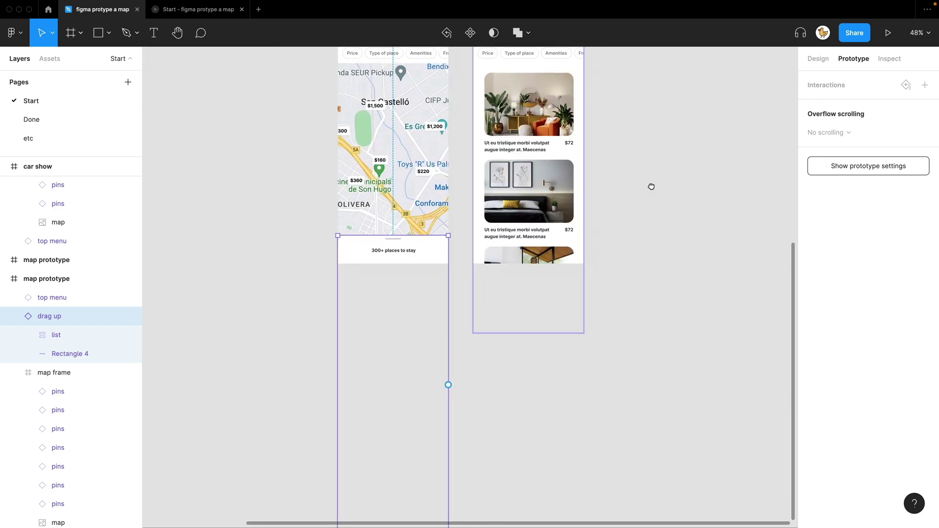
pyautogui.click(448, 387)
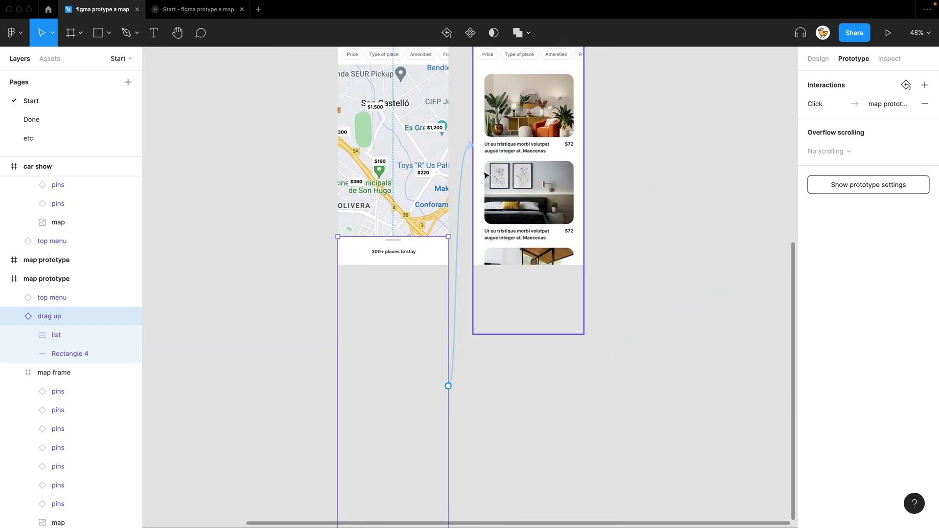
pyautogui.moveTo(635, 184); pyautogui.dragTo(639, 291)
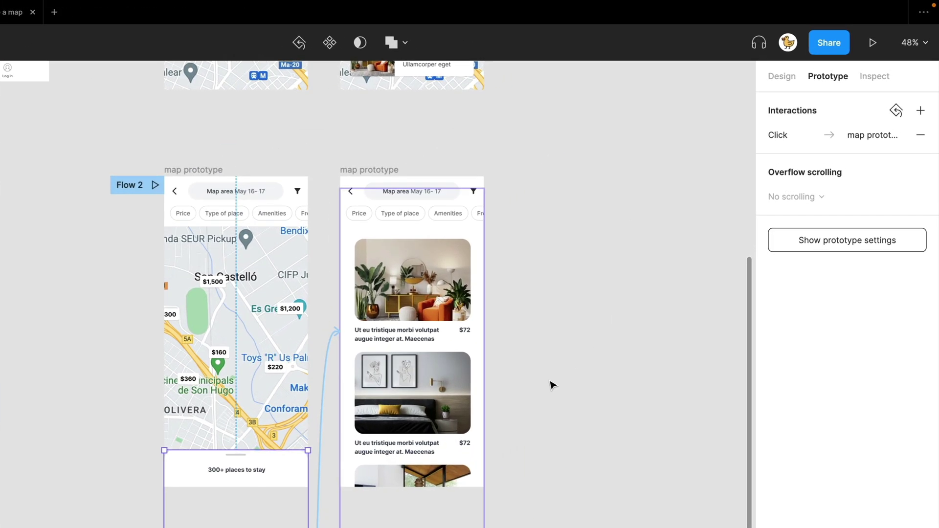
pyautogui.click(319, 446)
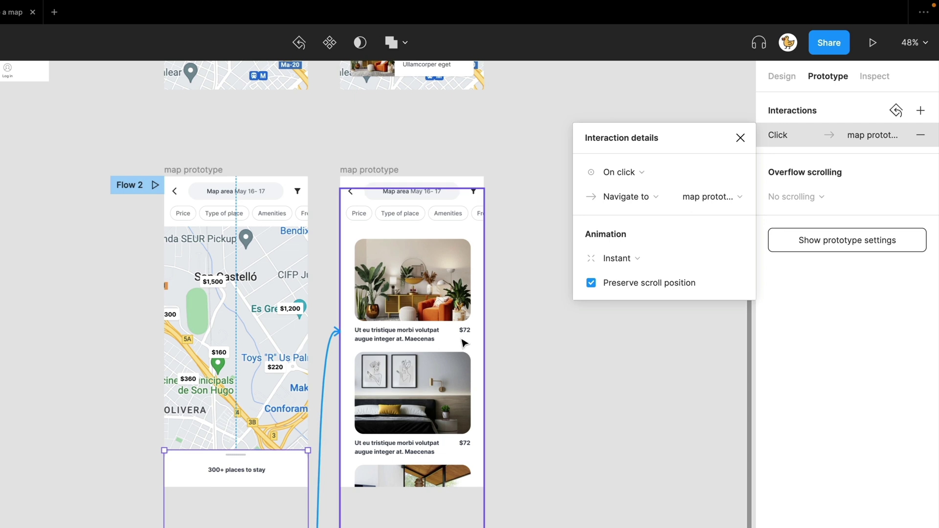
pyautogui.click(617, 172)
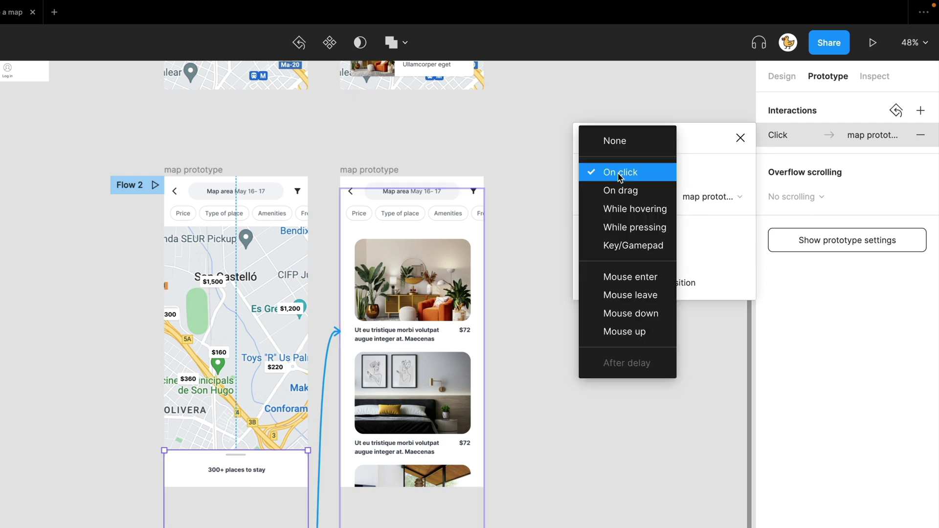
pyautogui.click(621, 191)
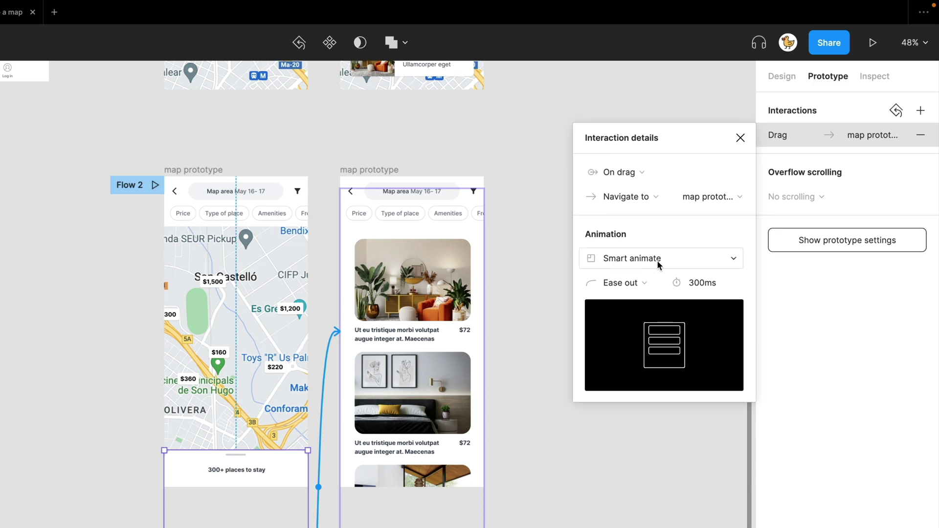
pyautogui.click(541, 308)
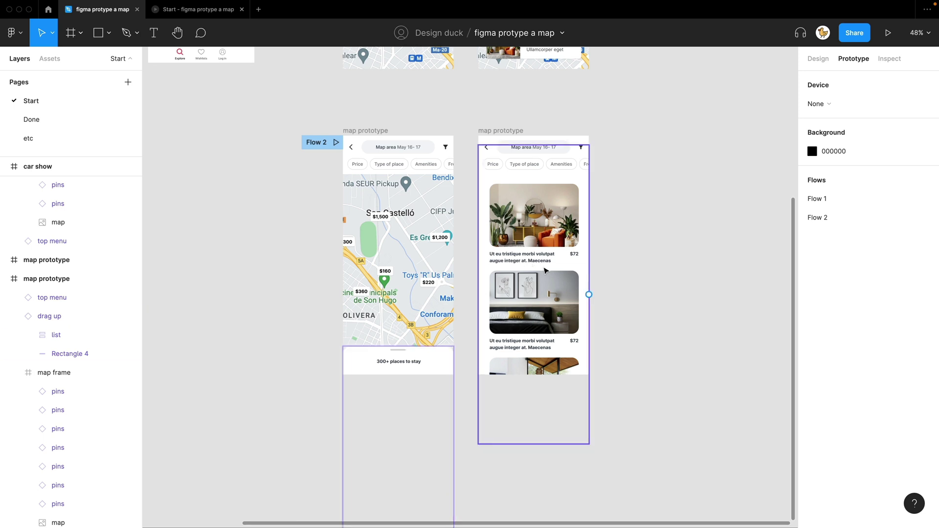
# - Test the "drag" flow in the prototype preview by pulling the bottom listing sheet up to the full listings
pyautogui.hotkey('ctrl', 'Tab')
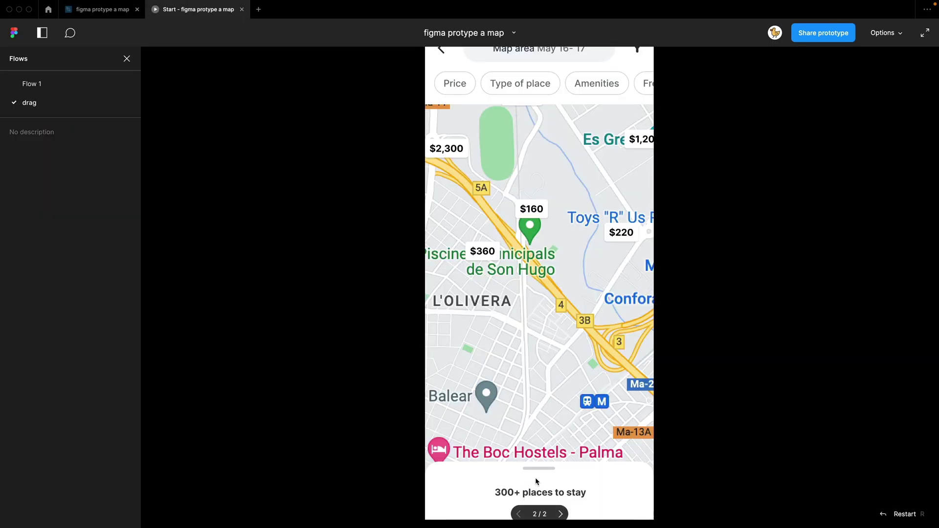
pyautogui.moveTo(535, 477); pyautogui.dragTo(542, 430)
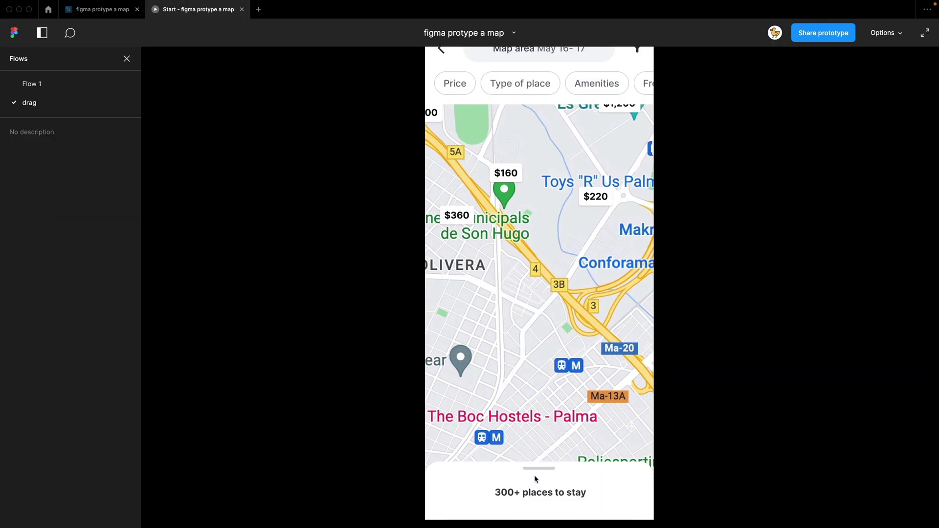
pyautogui.moveTo(534, 475); pyautogui.dragTo(566, 133)
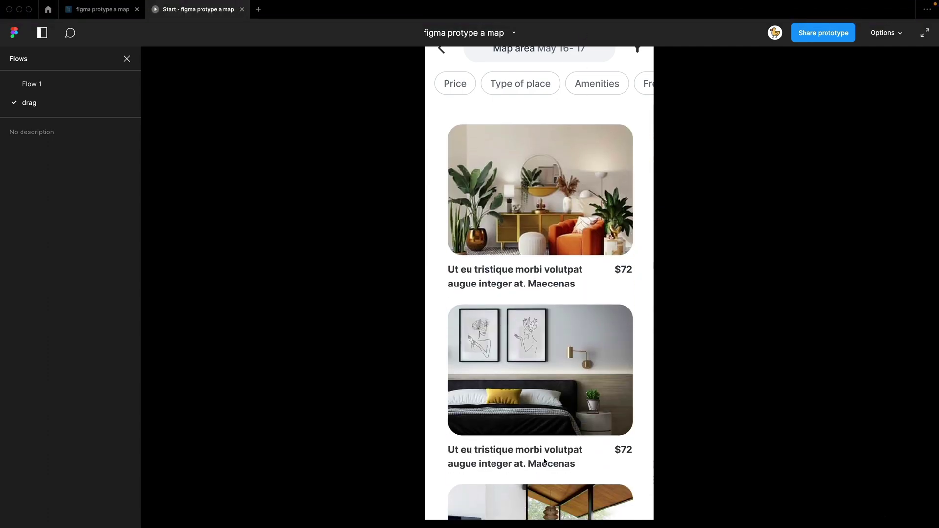
pyautogui.hotkey('ctrl', 'Tab')
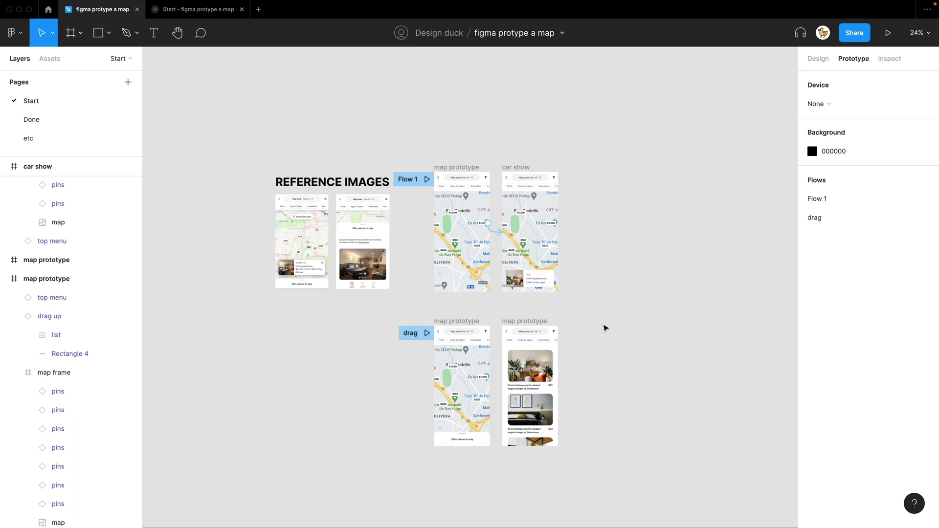